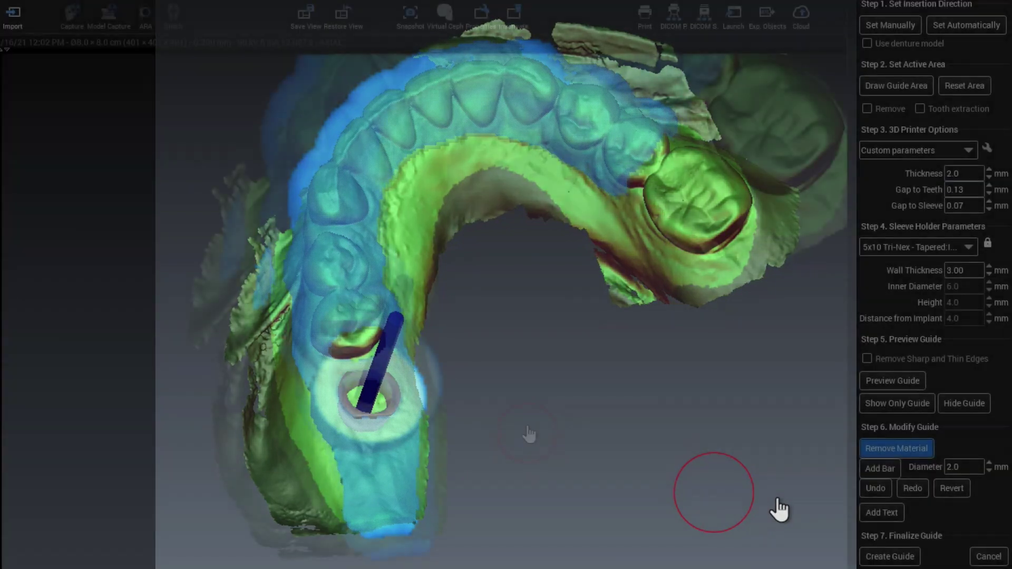
- Remove the guide material just behind the sleeve holder and trim the outer edge of the remaining distal pad
{"action": "scroll", "coordinate": [535, 425], "scroll_direction": "up", "scroll_amount": 5}
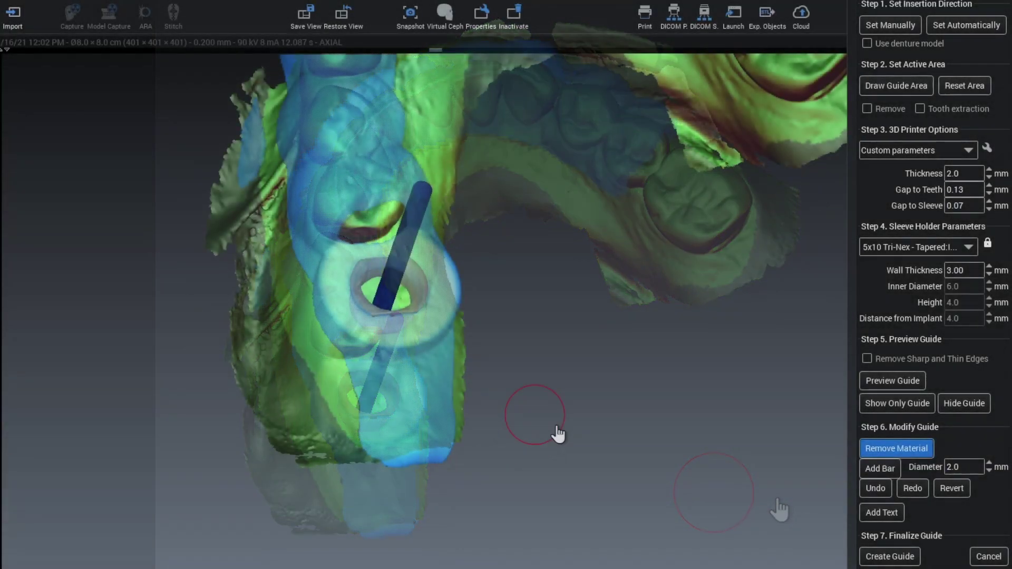
{"action": "left_click_drag", "start_coordinate": [573, 463], "coordinate": [524, 479]}
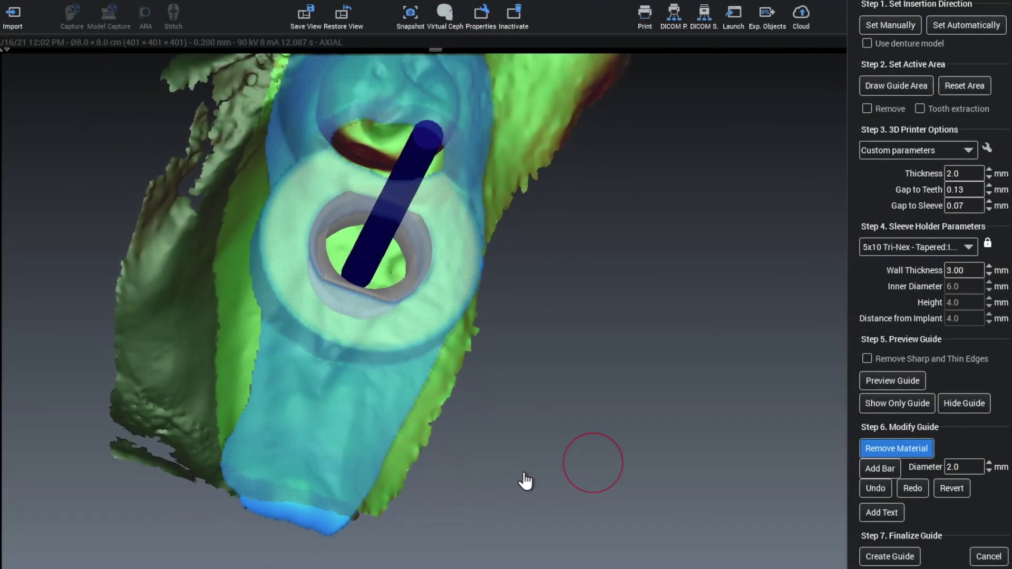
{"action": "mouse_move", "coordinate": [230, 343]}
{"action": "left_mouse_down"}
{"action": "mouse_move", "coordinate": [354, 397]}
{"action": "mouse_move", "coordinate": [441, 387]}
{"action": "mouse_move", "coordinate": [477, 370]}
{"action": "left_mouse_up"}
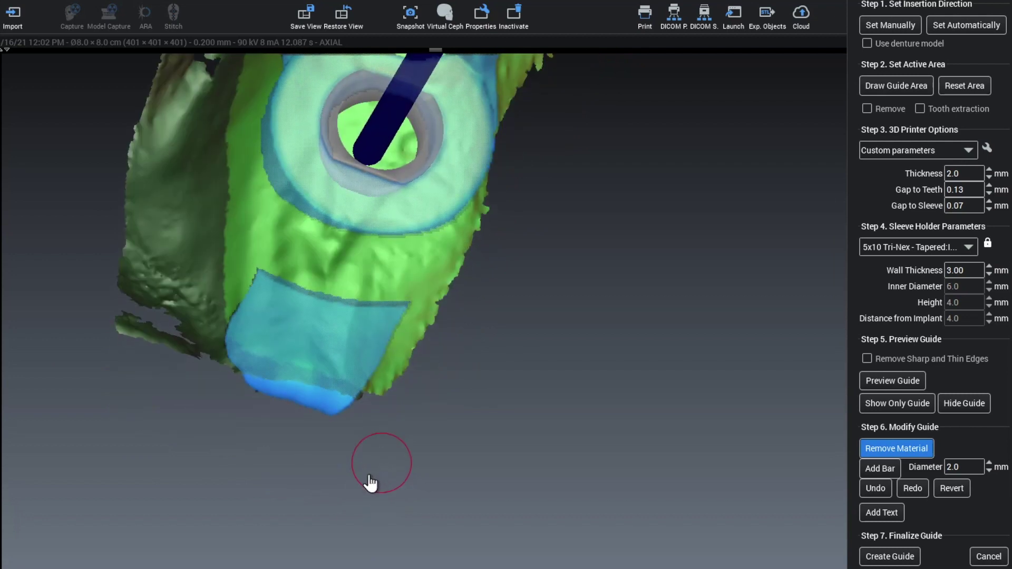
{"action": "mouse_move", "coordinate": [181, 339]}
{"action": "left_mouse_down"}
{"action": "mouse_move", "coordinate": [220, 380]}
{"action": "mouse_move", "coordinate": [276, 411]}
{"action": "mouse_move", "coordinate": [350, 425]}
{"action": "mouse_move", "coordinate": [406, 418]}
{"action": "left_mouse_up"}
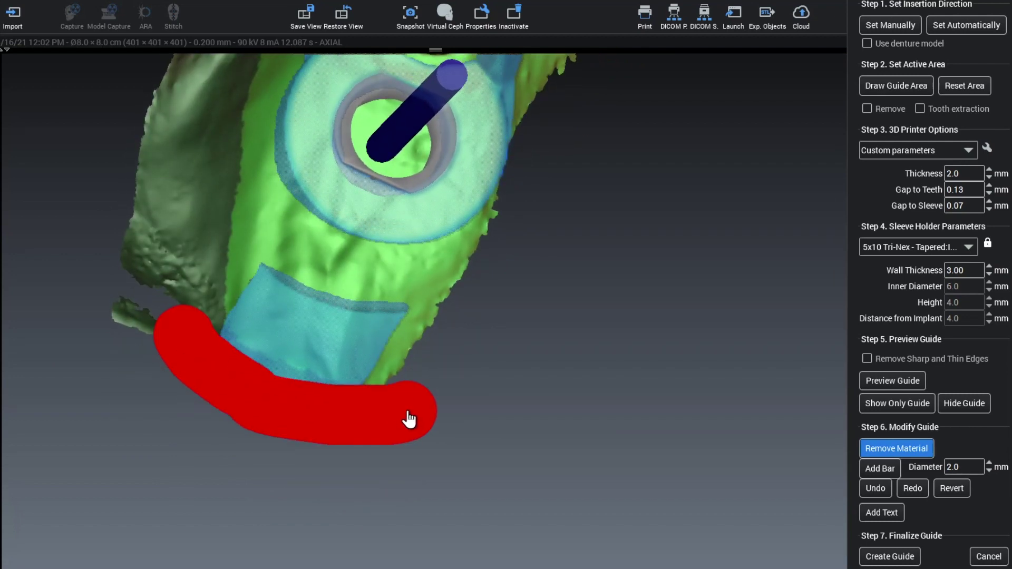
- Round off the sharp corners of the isolated distal pad by removing material along its edges
{"action": "scroll", "coordinate": [199, 411], "scroll_direction": "up", "scroll_amount": 3}
{"action": "scroll", "coordinate": [201, 411], "scroll_direction": "up", "scroll_amount": 2}
{"action": "mouse_move", "coordinate": [333, 262]}
{"action": "left_mouse_down"}
{"action": "mouse_move", "coordinate": [369, 280]}
{"action": "mouse_move", "coordinate": [398, 342]}
{"action": "mouse_move", "coordinate": [396, 402]}
{"action": "left_mouse_up"}
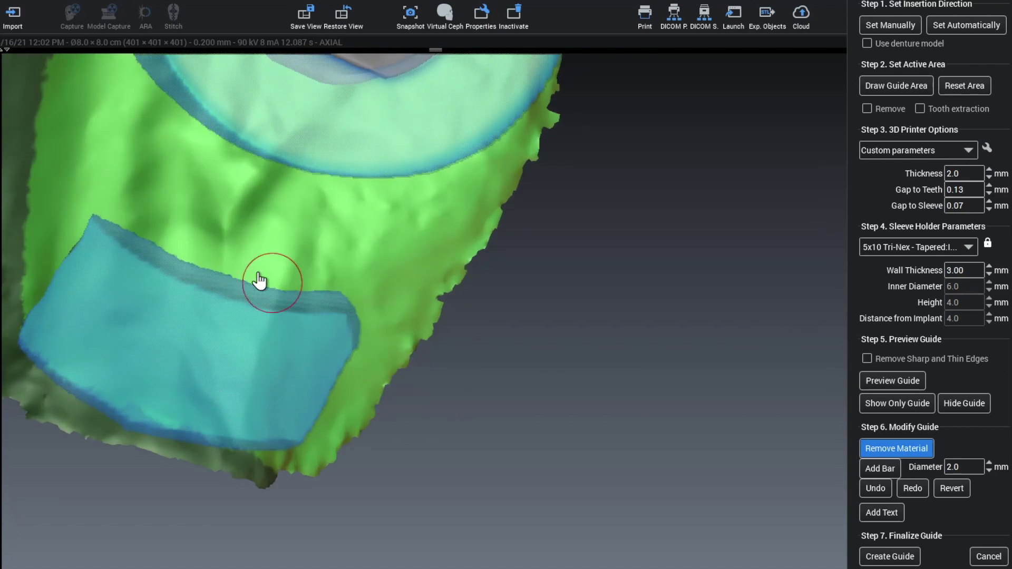
{"action": "left_click_drag", "start_coordinate": [147, 199], "coordinate": [49, 217]}
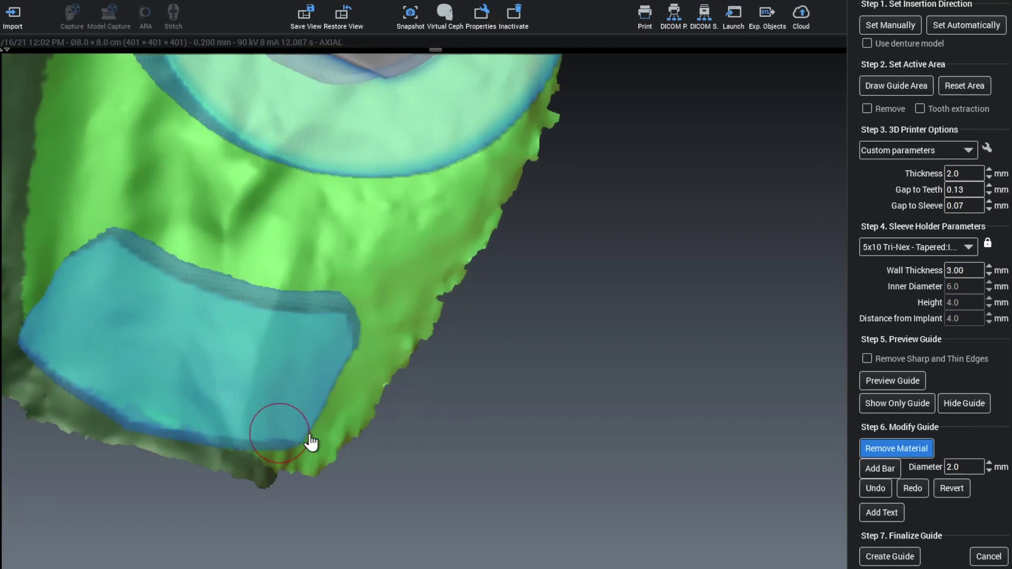
{"action": "middle_click_drag", "start_coordinate": [420, 429], "coordinate": [445, 419]}
{"action": "left_click_drag", "start_coordinate": [97, 237], "coordinate": [134, 357]}
- Add two 2.0 mm diameter bars connecting the sleeve holder to the distal pad, one along each side
{"action": "scroll", "coordinate": [374, 448], "scroll_direction": "down", "scroll_amount": 5}
{"action": "mouse_move", "coordinate": [461, 432]}
{"action": "right_mouse_down"}
{"action": "mouse_move", "coordinate": [428, 416]}
{"action": "mouse_move", "coordinate": [286, 267]}
{"action": "right_mouse_up"}
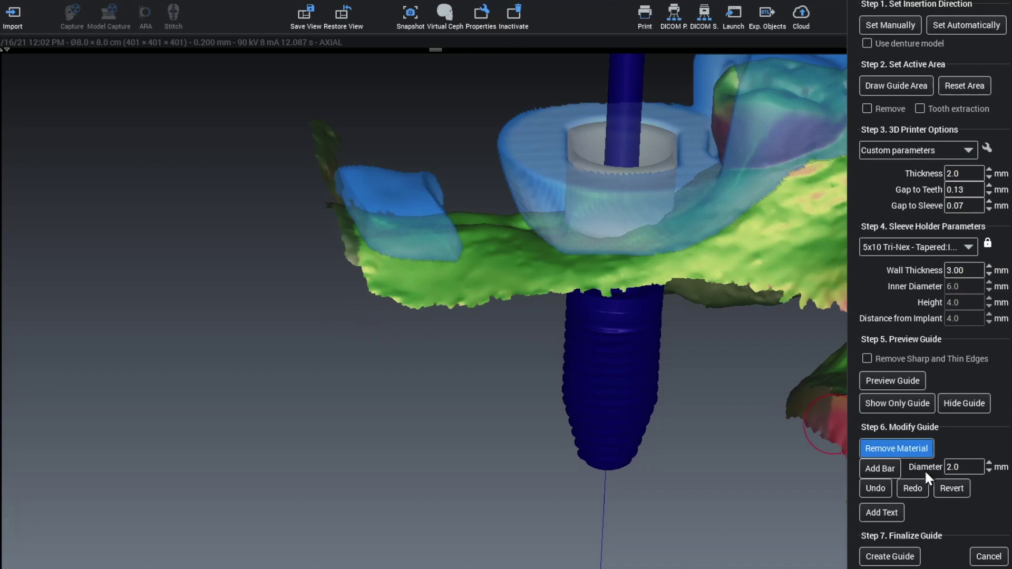
{"action": "left_click", "coordinate": [880, 468]}
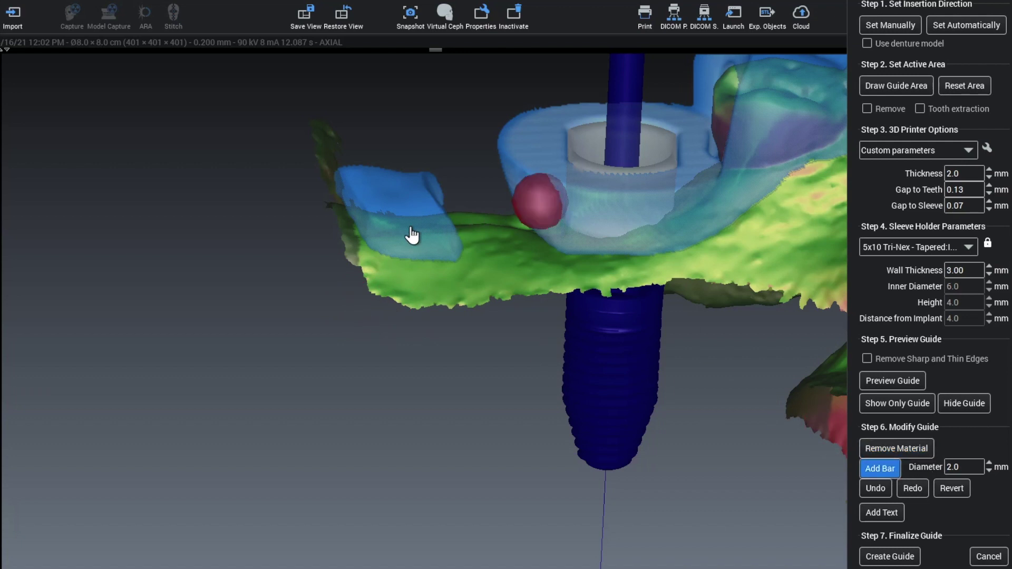
{"action": "right_click_drag", "start_coordinate": [373, 245], "coordinate": [338, 273]}
{"action": "left_click", "coordinate": [326, 257]}
{"action": "left_click", "coordinate": [454, 299]}
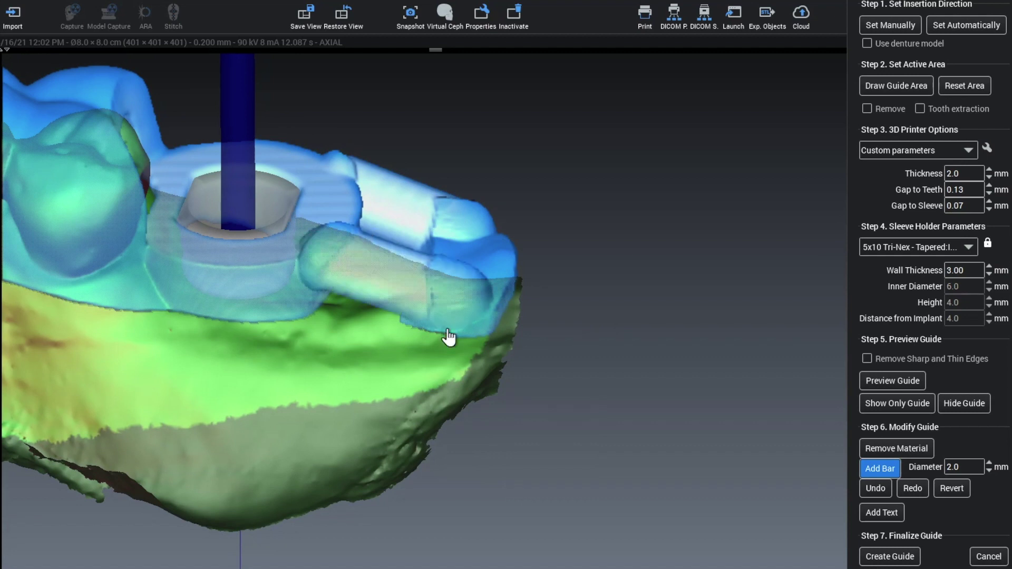
- Show only the guide and remove the stray material lying below its lower edge
{"action": "scroll", "coordinate": [425, 367], "scroll_direction": "down", "scroll_amount": 3}
{"action": "right_click_drag", "start_coordinate": [391, 376], "coordinate": [423, 298]}
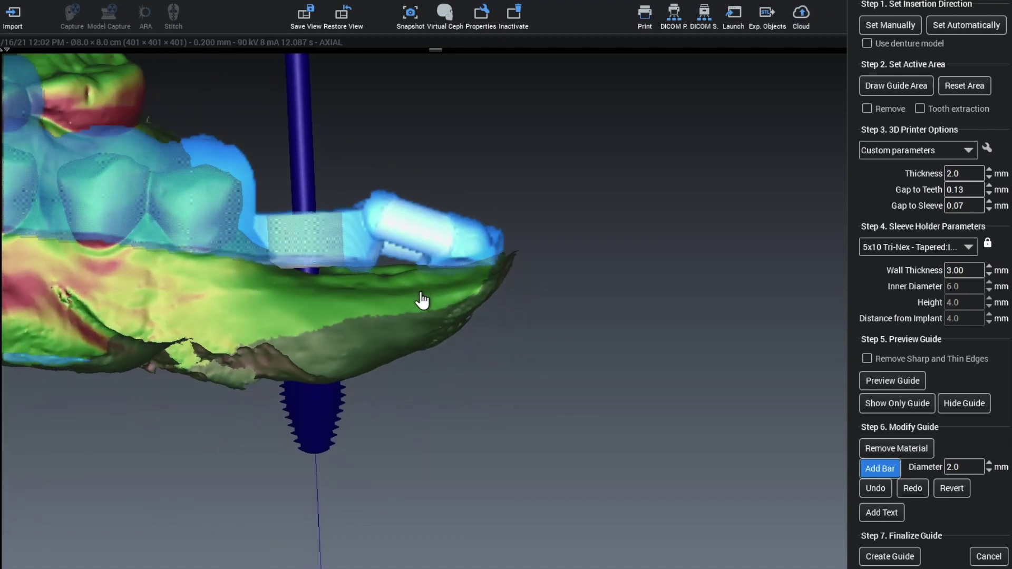
{"action": "left_click", "coordinate": [897, 403]}
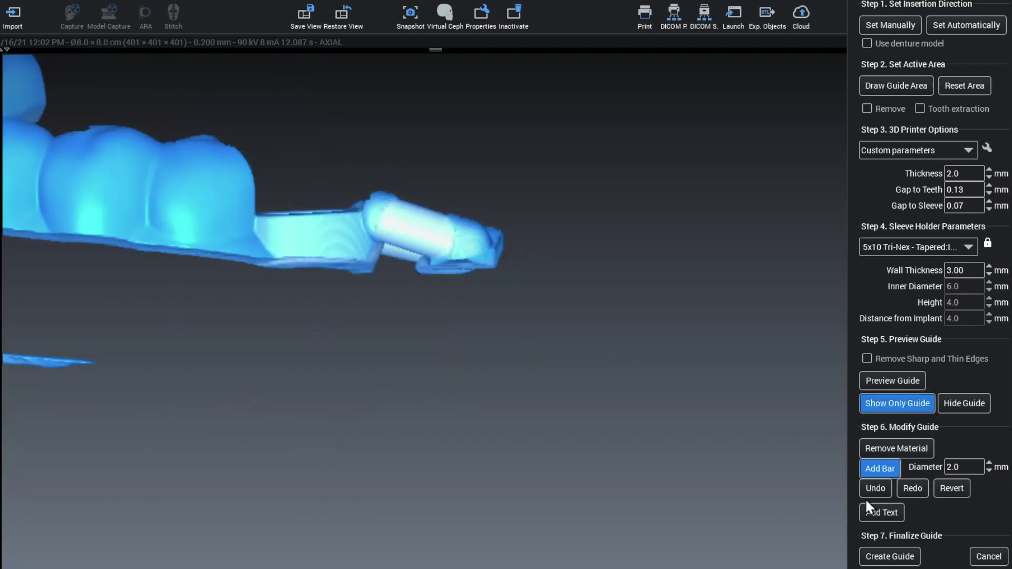
{"action": "left_click", "coordinate": [881, 448]}
{"action": "mouse_move", "coordinate": [23, 343]}
{"action": "left_mouse_down"}
{"action": "mouse_move", "coordinate": [109, 343]}
{"action": "mouse_move", "coordinate": [196, 305]}
{"action": "mouse_move", "coordinate": [364, 308]}
{"action": "left_mouse_up"}
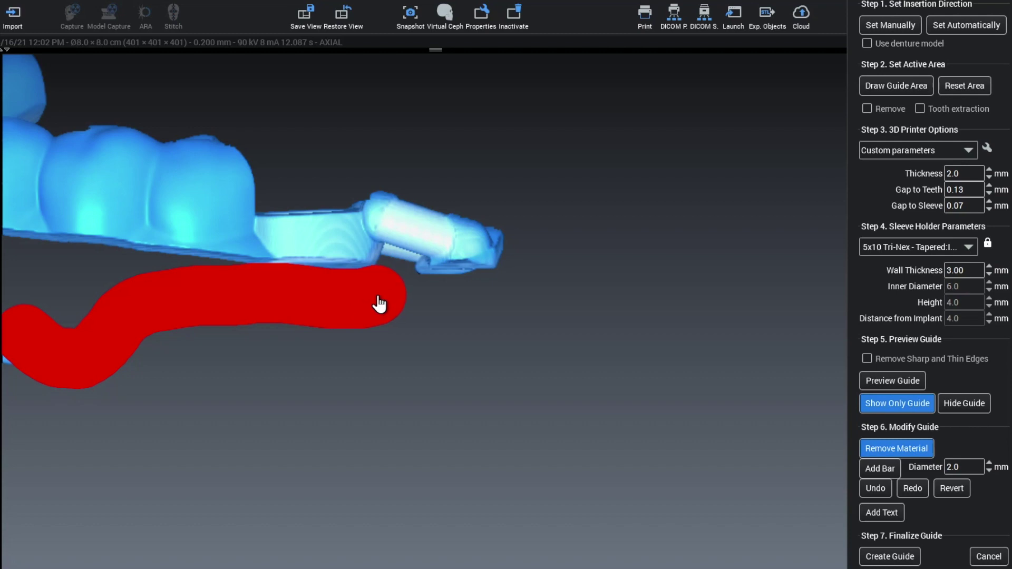
{"action": "scroll", "coordinate": [380, 416], "scroll_direction": "down", "scroll_amount": 4}
{"action": "right_click_drag", "start_coordinate": [304, 409], "coordinate": [371, 415]}
{"action": "left_click_drag", "start_coordinate": [233, 357], "coordinate": [153, 400]}
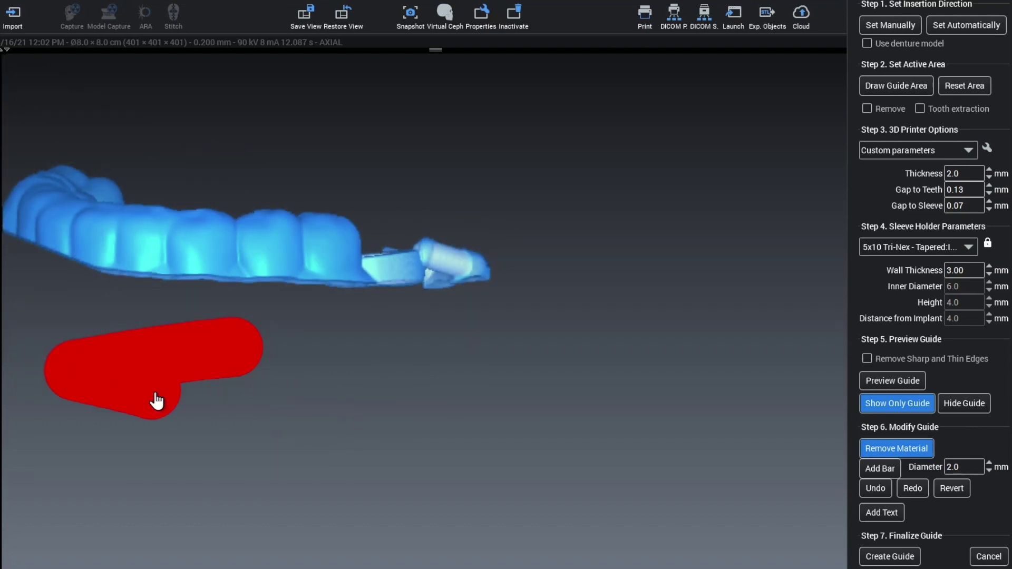
{"action": "mouse_move", "coordinate": [521, 461]}
{"action": "right_mouse_down"}
{"action": "mouse_move", "coordinate": [253, 488]}
{"action": "mouse_move", "coordinate": [537, 457]}
{"action": "mouse_move", "coordinate": [546, 294]}
{"action": "mouse_move", "coordinate": [516, 324]}
{"action": "right_mouse_up"}
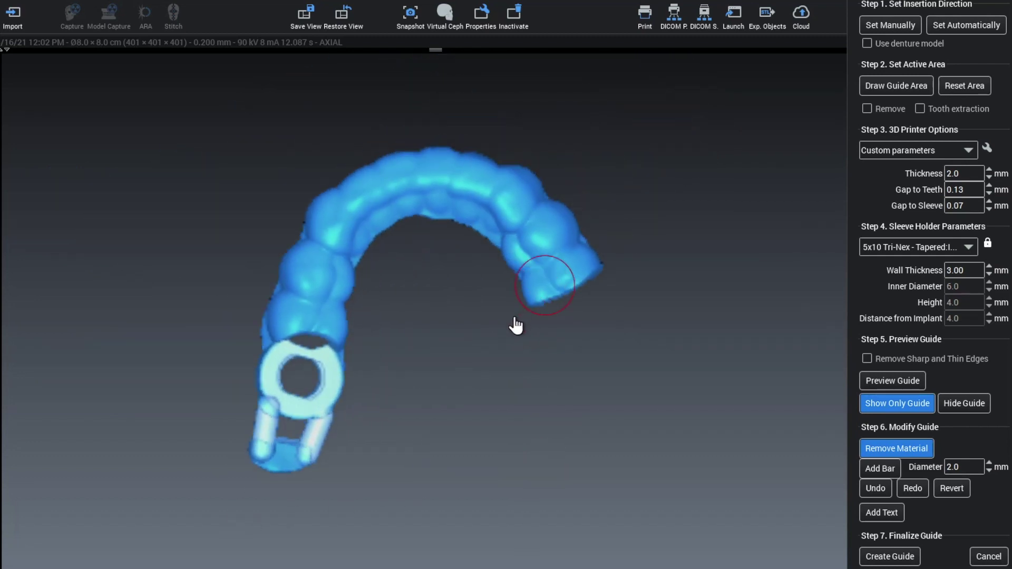
- Show the dental model again and cut an inspection window over the canine on the side opposite the implant
{"action": "left_click", "coordinate": [901, 404]}
{"action": "scroll", "coordinate": [490, 235], "scroll_direction": "up", "scroll_amount": 6}
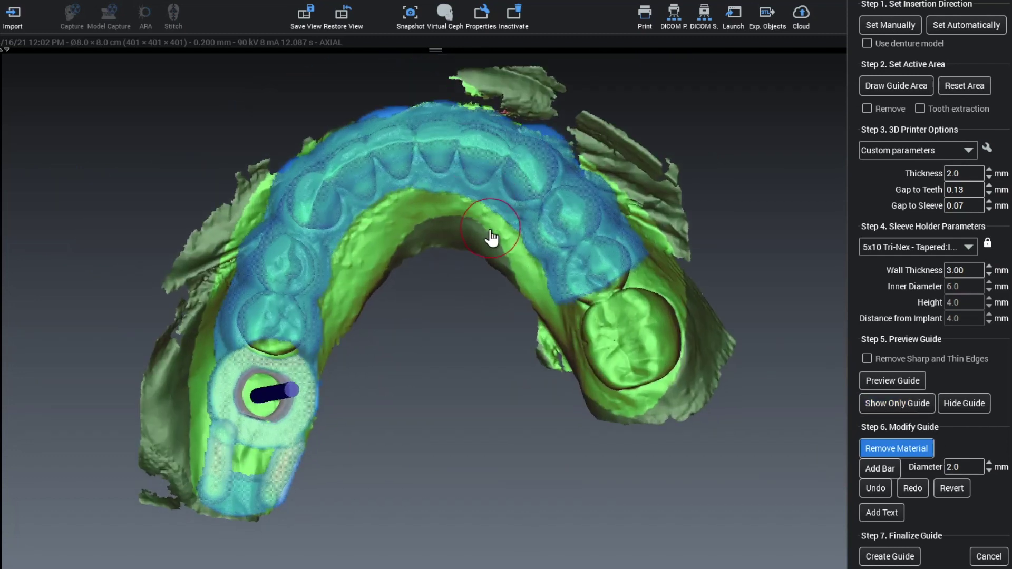
{"action": "scroll", "coordinate": [467, 272], "scroll_direction": "up", "scroll_amount": 6}
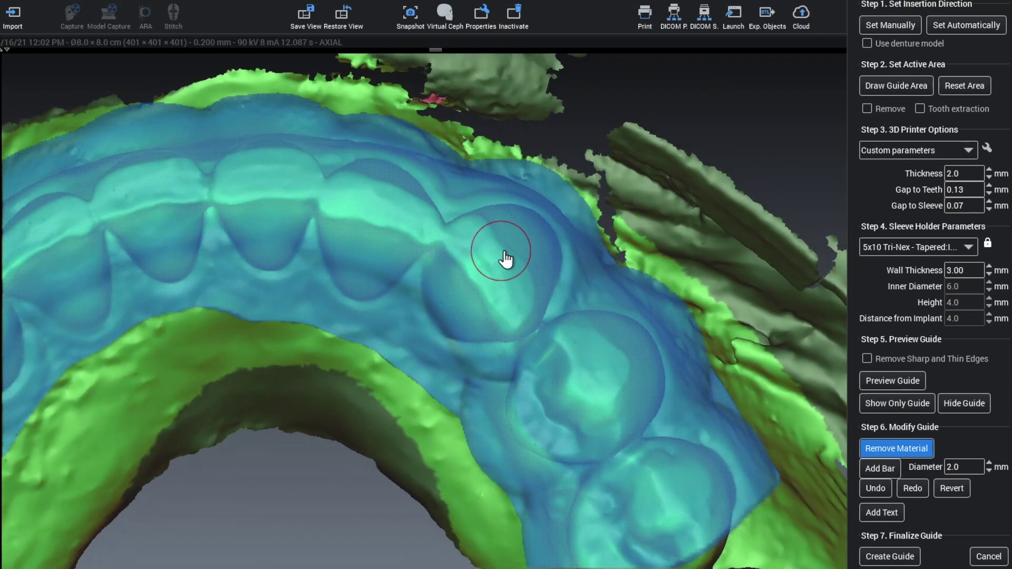
{"action": "mouse_move", "coordinate": [505, 258]}
{"action": "left_mouse_down"}
{"action": "mouse_move", "coordinate": [477, 274]}
{"action": "mouse_move", "coordinate": [483, 290]}
{"action": "mouse_move", "coordinate": [505, 266]}
{"action": "left_mouse_up"}
{"action": "scroll", "coordinate": [332, 346], "scroll_direction": "down", "scroll_amount": 10}
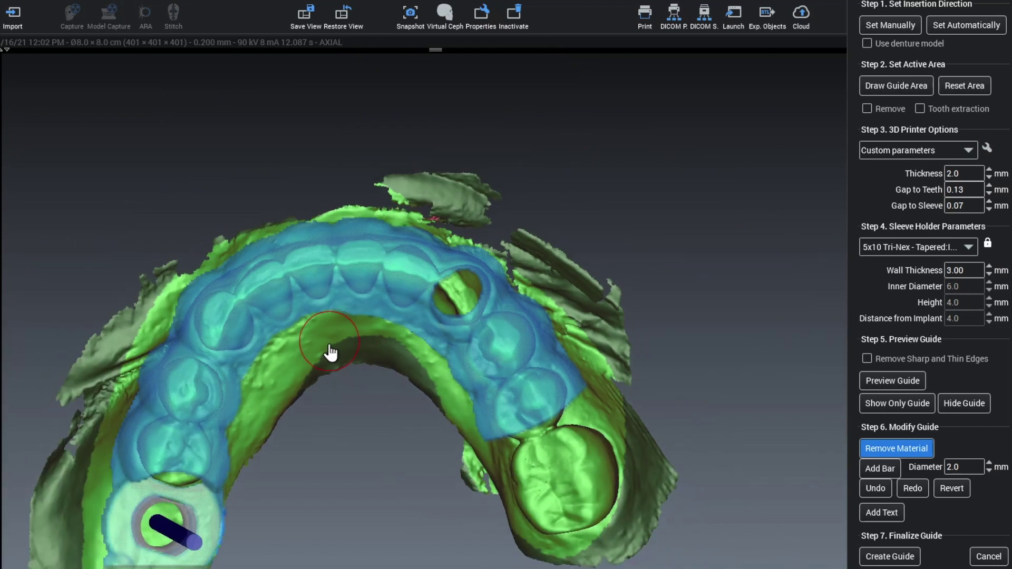
- Create the final guide and accept the surgical guide responsibility agreement
{"action": "mouse_move", "coordinate": [346, 378]}
{"action": "right_mouse_down"}
{"action": "mouse_move", "coordinate": [312, 410]}
{"action": "mouse_move", "coordinate": [292, 321]}
{"action": "mouse_move", "coordinate": [330, 339]}
{"action": "mouse_move", "coordinate": [472, 326]}
{"action": "mouse_move", "coordinate": [590, 280]}
{"action": "mouse_move", "coordinate": [666, 211]}
{"action": "mouse_move", "coordinate": [682, 163]}
{"action": "mouse_move", "coordinate": [384, 269]}
{"action": "mouse_move", "coordinate": [350, 311]}
{"action": "mouse_move", "coordinate": [346, 374]}
{"action": "mouse_move", "coordinate": [335, 365]}
{"action": "right_mouse_up"}
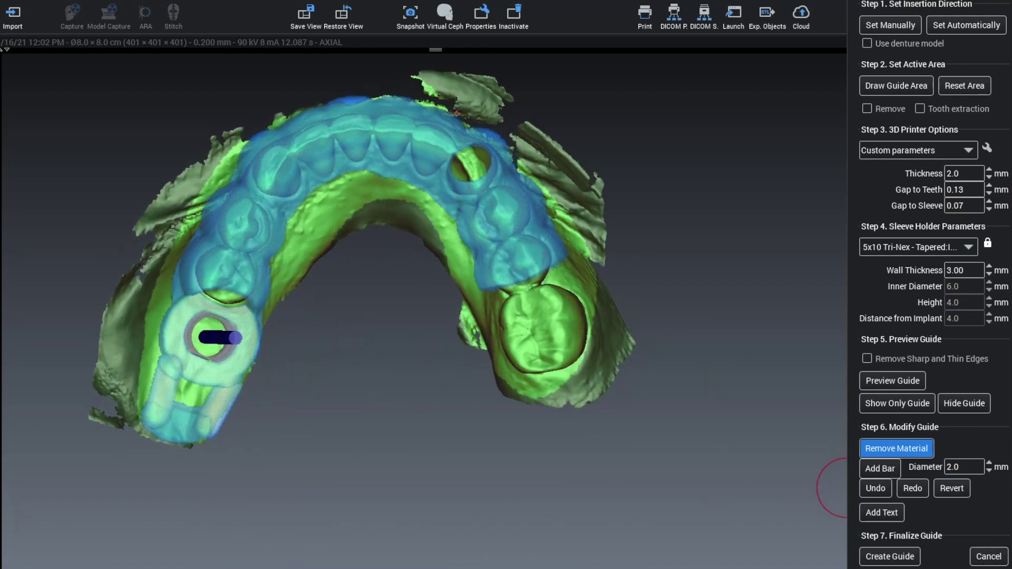
{"action": "left_click", "coordinate": [897, 557]}
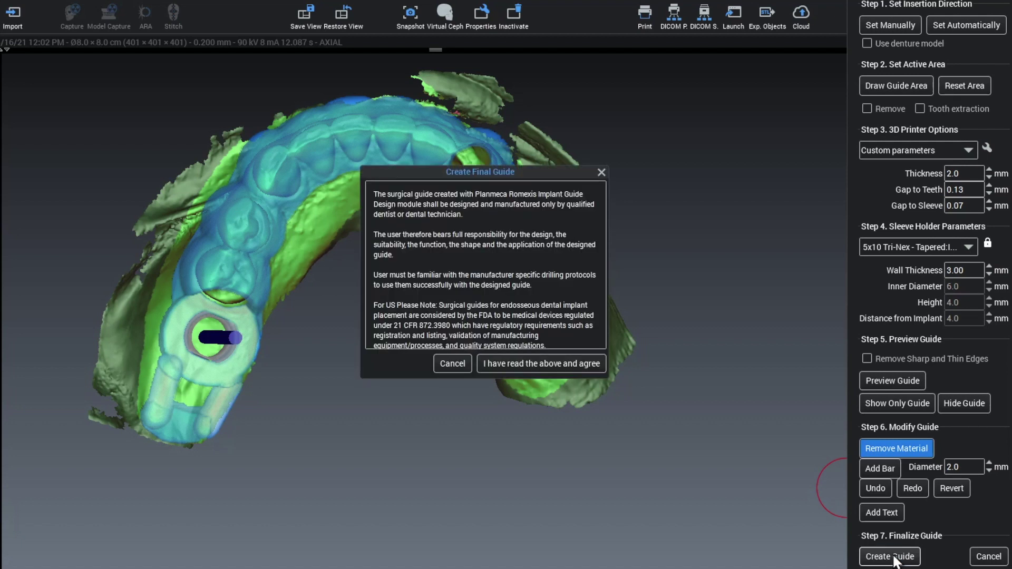
{"action": "left_click", "coordinate": [490, 369]}
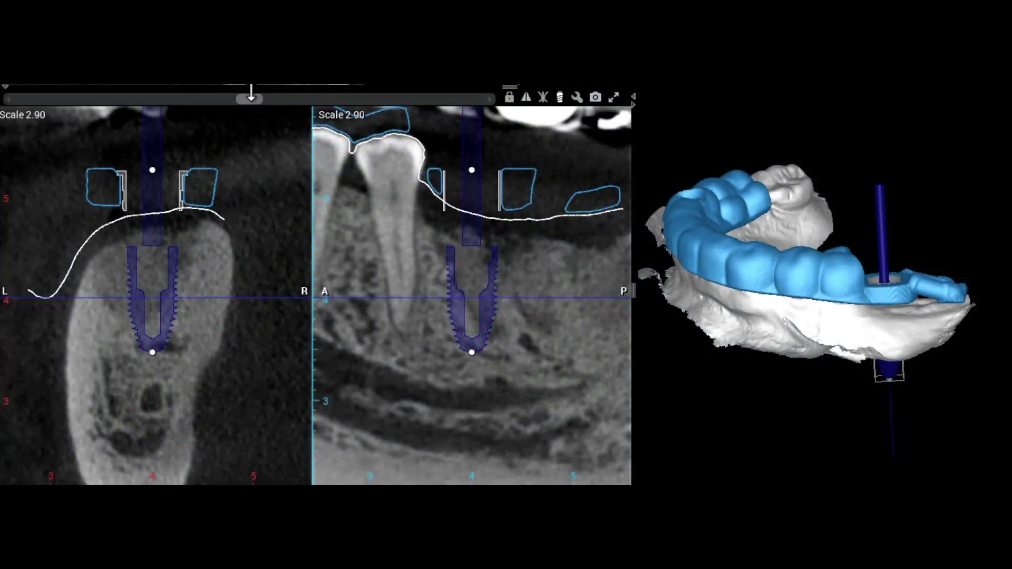
- Examine the finished guide against the implant in the cross-sections and in 3D, with the dental model shown and hidden
{"action": "mouse_move", "coordinate": [251, 98]}
{"action": "left_mouse_down"}
{"action": "mouse_move", "coordinate": [287, 100]}
{"action": "mouse_move", "coordinate": [232, 96]}
{"action": "mouse_move", "coordinate": [242, 97]}
{"action": "left_mouse_up"}
{"action": "scroll", "coordinate": [867, 331], "scroll_direction": "up", "scroll_amount": 5}
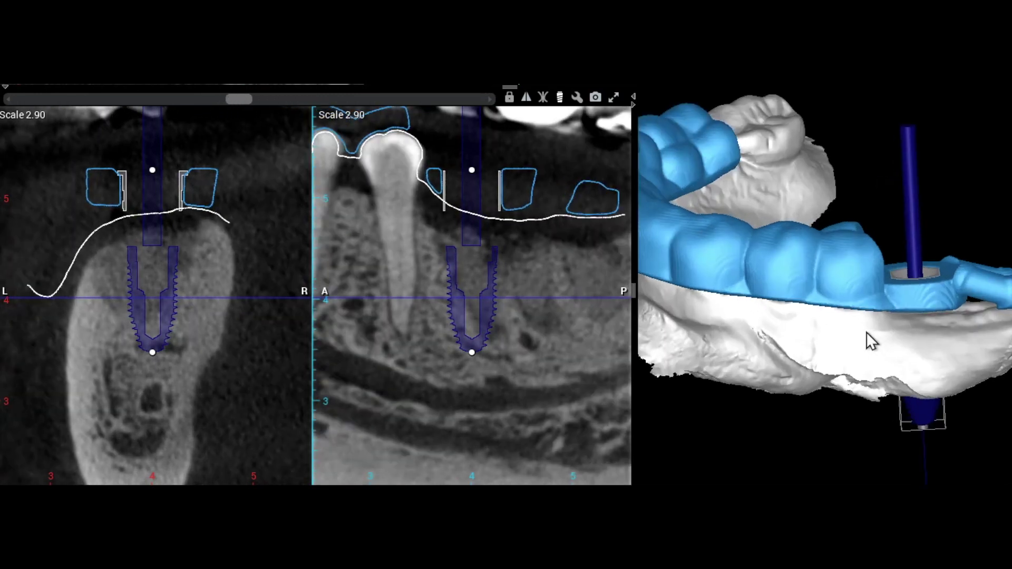
{"action": "left_click_drag", "start_coordinate": [847, 353], "coordinate": [728, 401]}
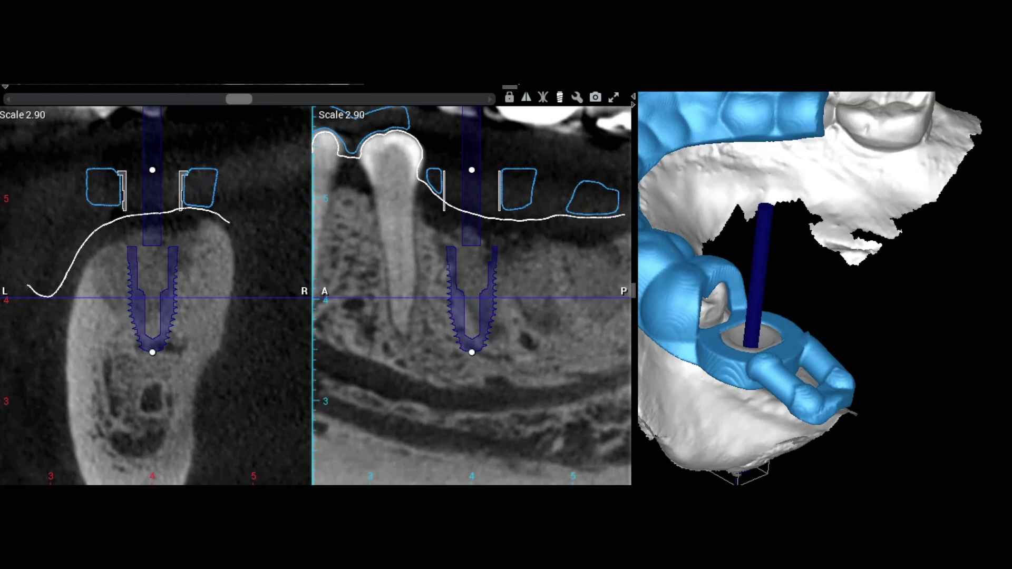
{"action": "key", "text": "h"}
{"action": "left_click_drag", "start_coordinate": [852, 342], "coordinate": [827, 371]}
{"action": "key", "text": "h"}
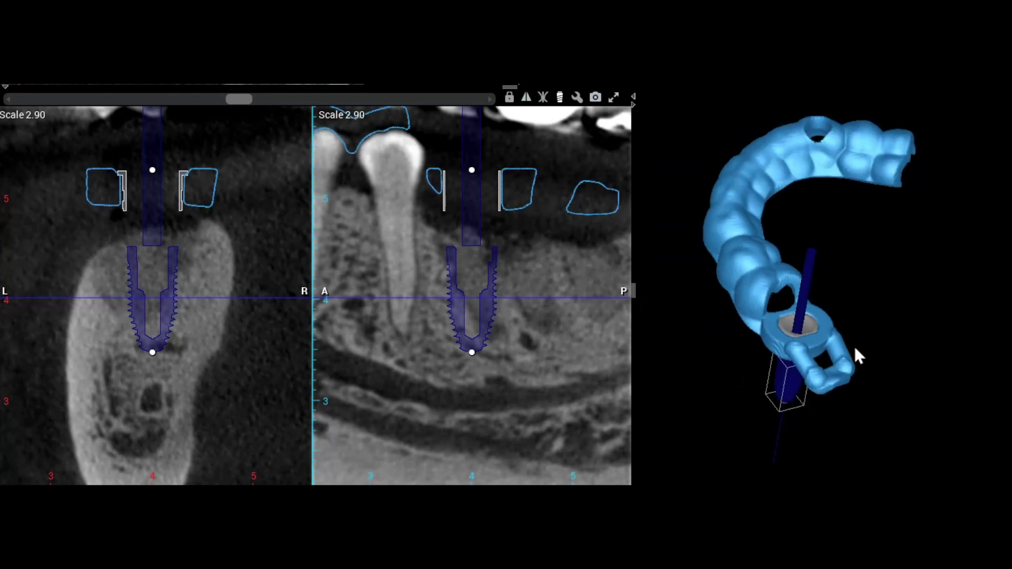
{"action": "left_click_drag", "start_coordinate": [854, 345], "coordinate": [881, 316]}
{"action": "scroll", "coordinate": [933, 288], "scroll_direction": "up", "scroll_amount": 3}
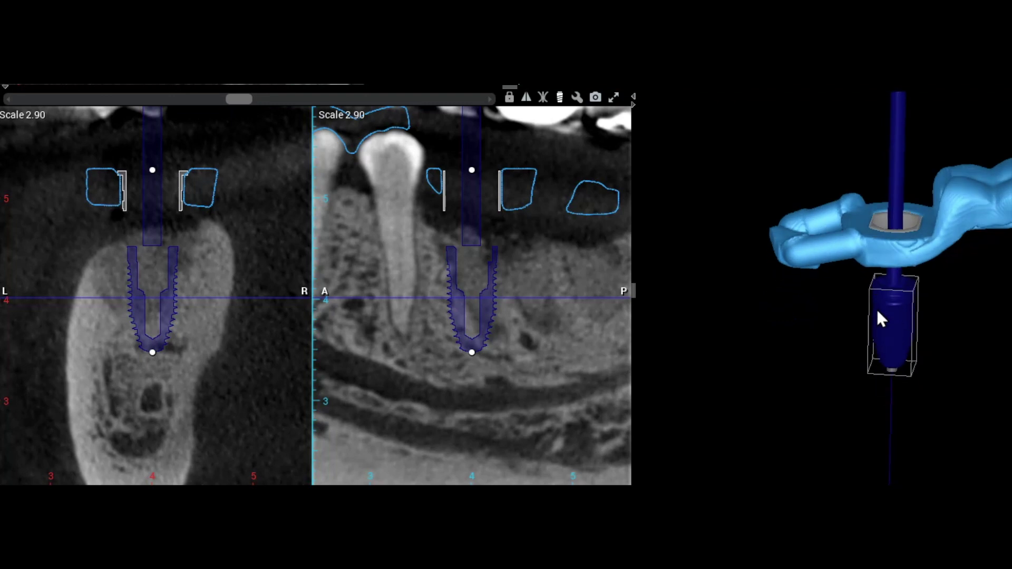
- Examine the sleeve holder, the two support bars and the distal pad on the dental model from several angles
{"action": "left_click_drag", "start_coordinate": [955, 346], "coordinate": [785, 280]}
{"action": "scroll", "coordinate": [830, 287], "scroll_direction": "up", "scroll_amount": 5}
{"action": "scroll", "coordinate": [834, 298], "scroll_direction": "down", "scroll_amount": 3}
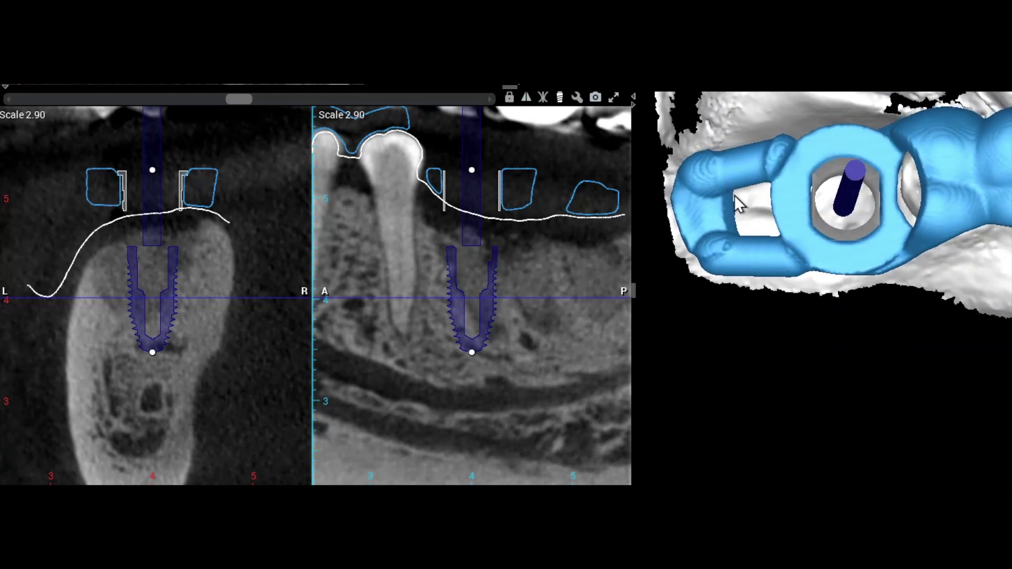
{"action": "left_click_drag", "start_coordinate": [742, 224], "coordinate": [896, 359]}
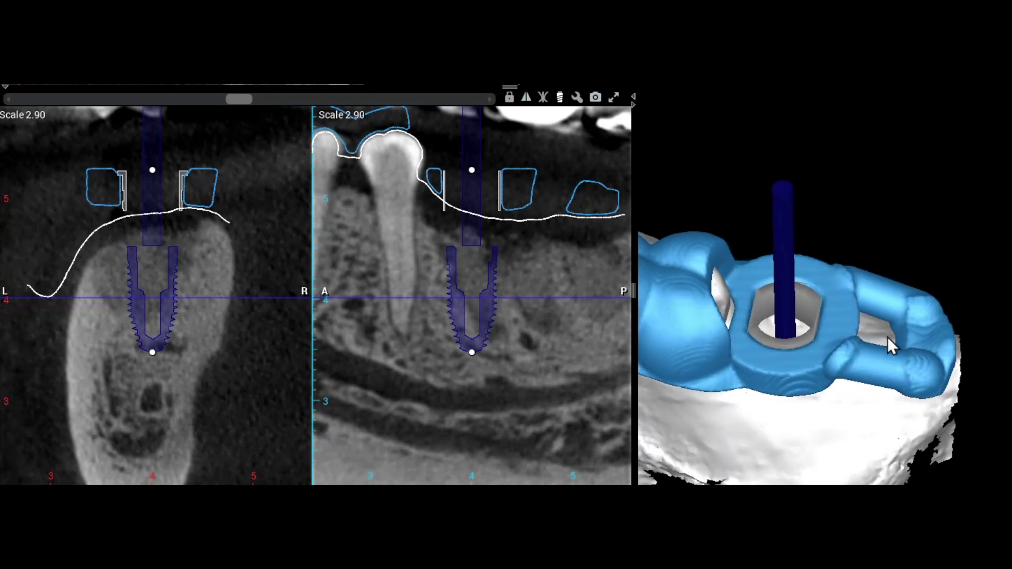
{"action": "left_click_drag", "start_coordinate": [889, 235], "coordinate": [884, 401]}
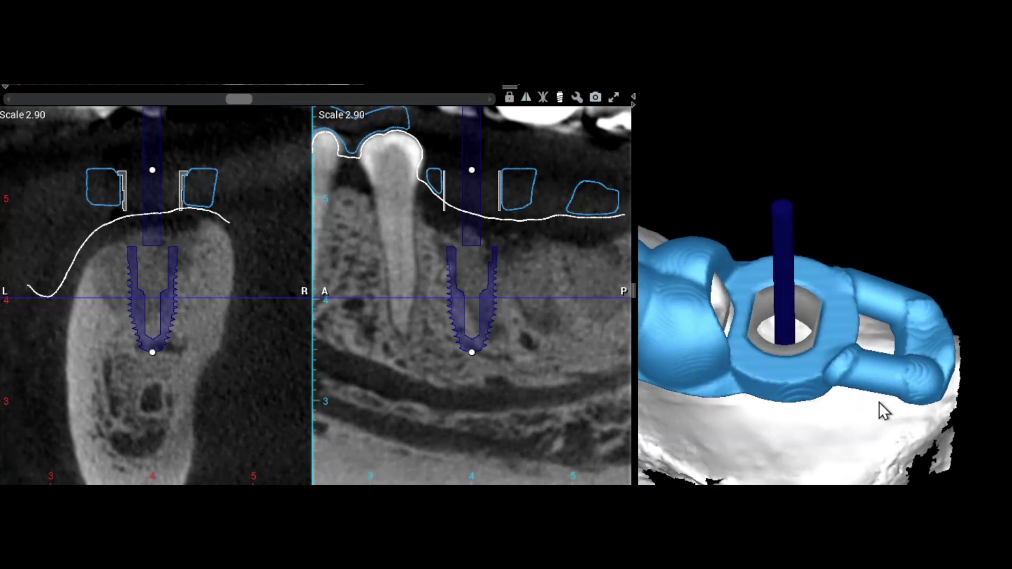
{"action": "left_click_drag", "start_coordinate": [890, 309], "coordinate": [960, 383]}
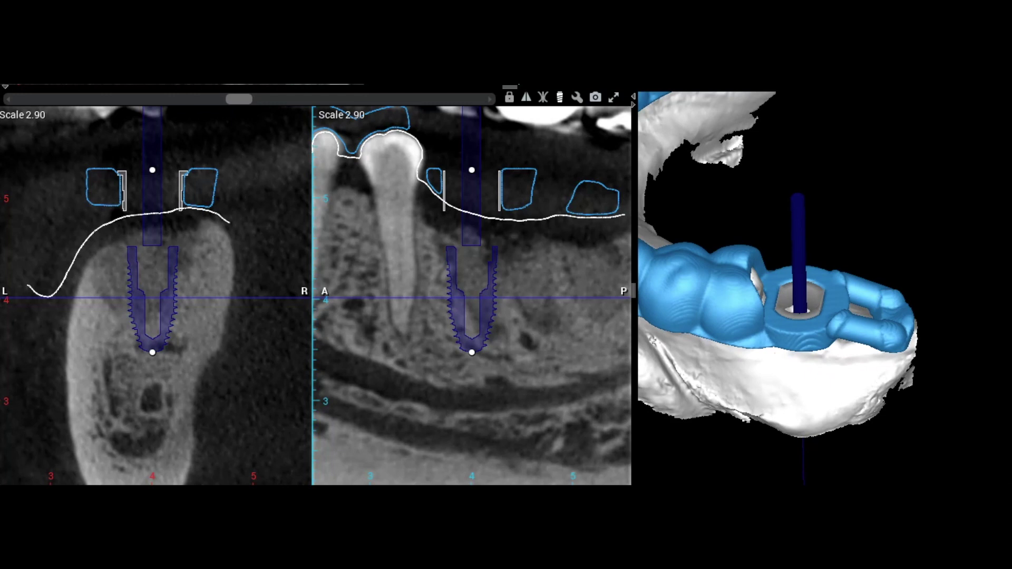
{"action": "mouse_move", "coordinate": [864, 348]}
{"action": "left_mouse_down"}
{"action": "mouse_move", "coordinate": [818, 373]}
{"action": "mouse_move", "coordinate": [791, 343]}
{"action": "mouse_move", "coordinate": [847, 356]}
{"action": "left_mouse_up"}
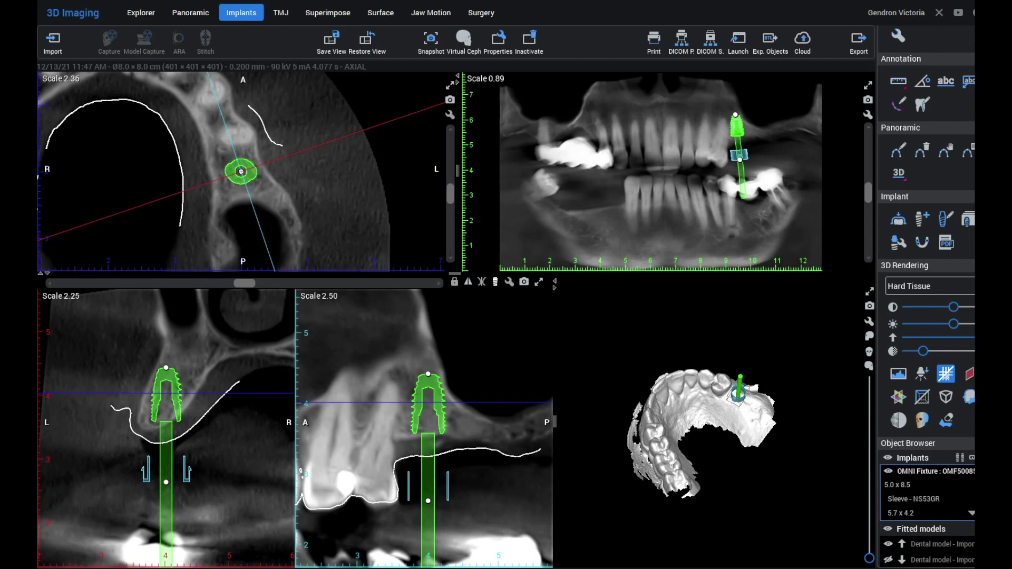
- Review the implant and sleeve properties of the OMNI Fixture in the upper jaw case
{"action": "left_click_drag", "start_coordinate": [103, 78], "coordinate": [190, 23]}
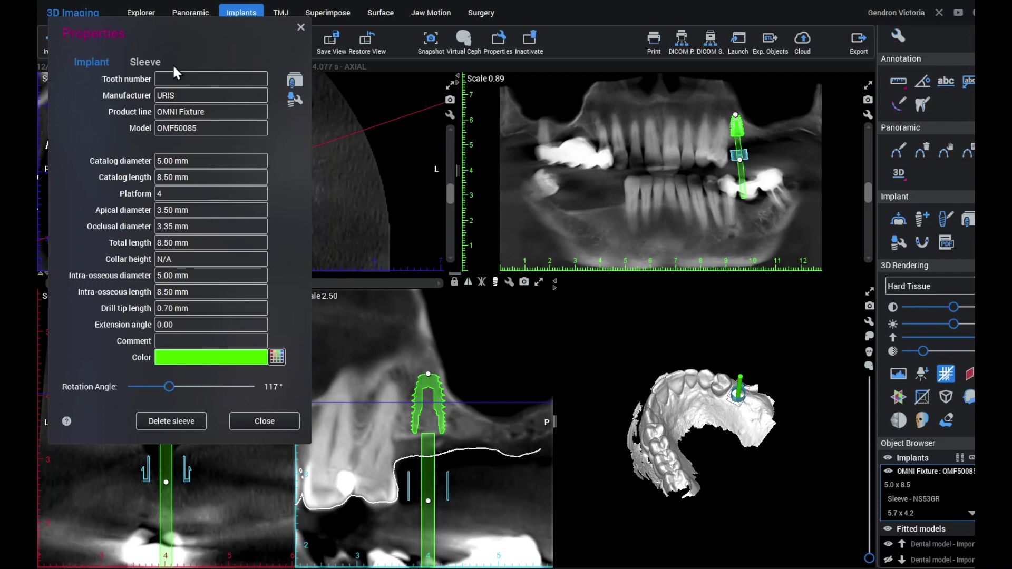
{"action": "left_click", "coordinate": [145, 63]}
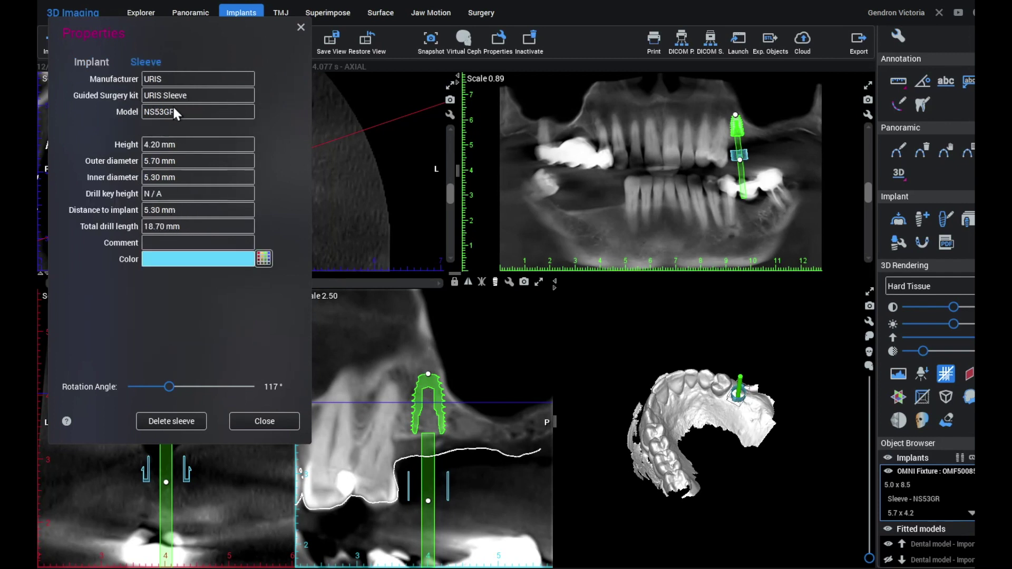
{"action": "left_click", "coordinate": [300, 27]}
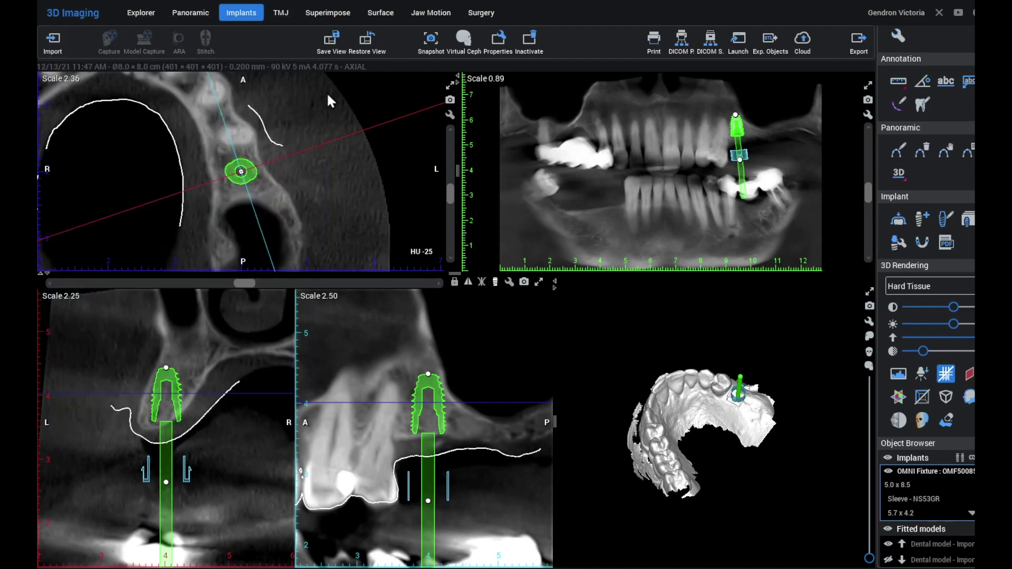
- Start the guide design on the upper dental model and set the insertion direction manually from an occlusal view
{"action": "left_click", "coordinate": [922, 241]}
{"action": "left_click_drag", "start_coordinate": [770, 7], "coordinate": [880, 0]}
{"action": "left_click_drag", "start_coordinate": [494, 318], "coordinate": [461, 151]}
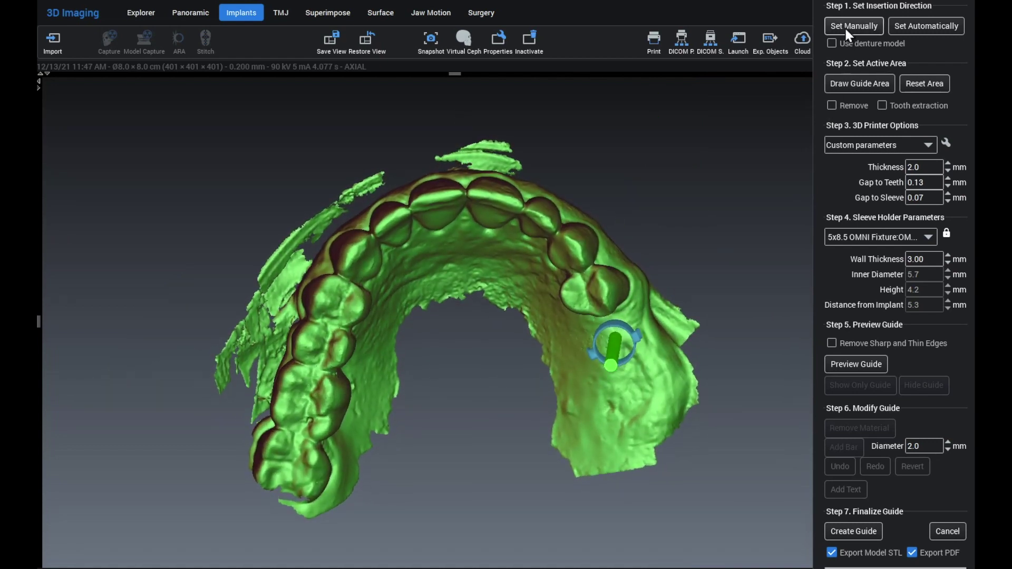
- Draw the guide area around the arch from the opposite first molar to the ridge behind the implant, and preview the guide
{"action": "left_click", "coordinate": [849, 85]}
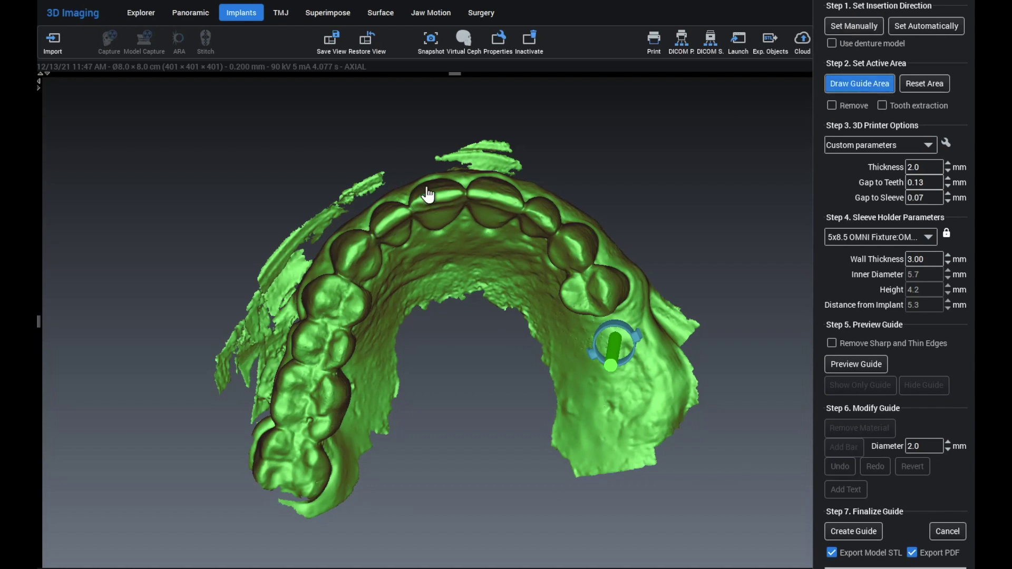
{"action": "mouse_move", "coordinate": [417, 179]}
{"action": "left_mouse_down"}
{"action": "mouse_move", "coordinate": [307, 257]}
{"action": "mouse_move", "coordinate": [261, 384]}
{"action": "mouse_move", "coordinate": [314, 449]}
{"action": "mouse_move", "coordinate": [416, 288]}
{"action": "mouse_move", "coordinate": [519, 288]}
{"action": "mouse_move", "coordinate": [605, 467]}
{"action": "mouse_move", "coordinate": [633, 466]}
{"action": "mouse_move", "coordinate": [670, 428]}
{"action": "left_mouse_up"}
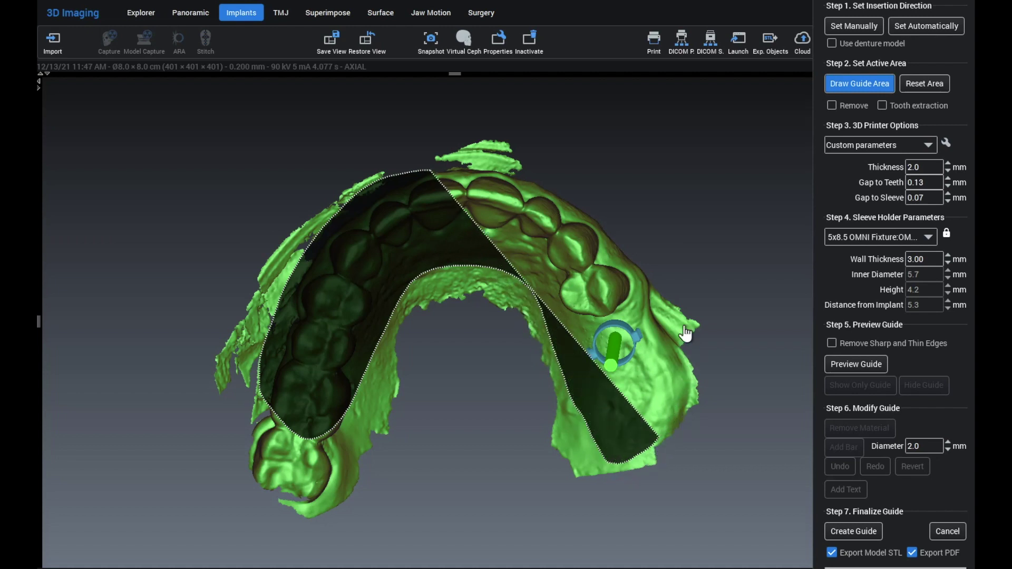
{"action": "left_click_drag", "start_coordinate": [550, 175], "coordinate": [544, 170]}
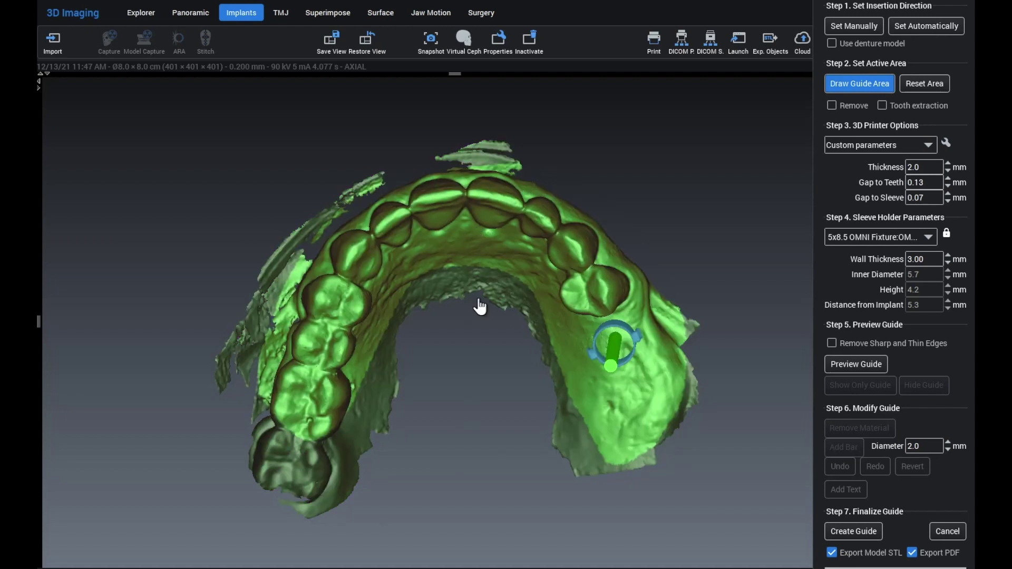
{"action": "mouse_move", "coordinate": [472, 317]}
{"action": "left_mouse_down"}
{"action": "mouse_move", "coordinate": [461, 165]}
{"action": "mouse_move", "coordinate": [470, 231]}
{"action": "left_mouse_up"}
{"action": "left_click", "coordinate": [848, 364]}
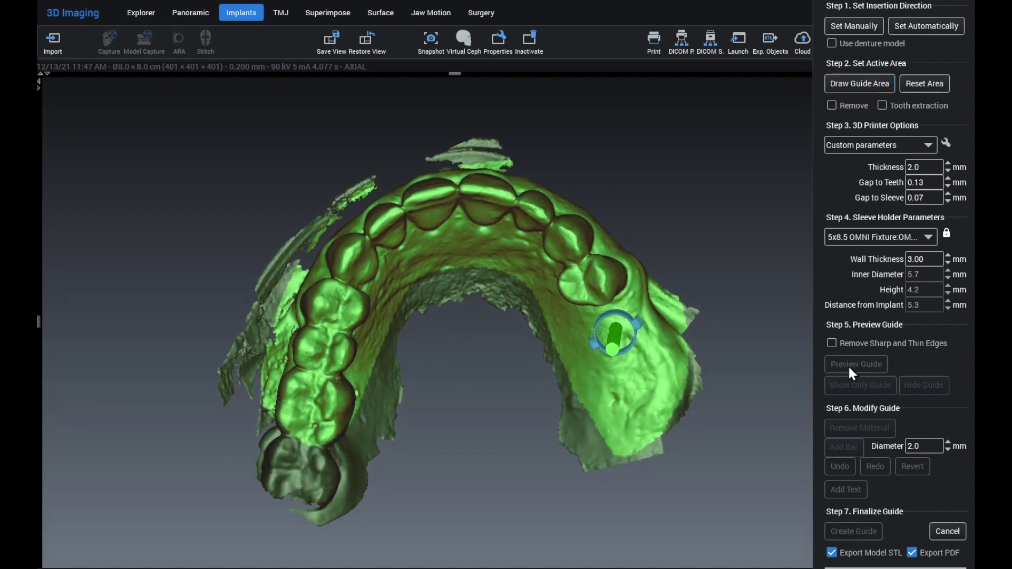
- Remove the guide material along the buccal gum line of the arch and between the sleeve holder and the distal ridge
{"action": "left_click_drag", "start_coordinate": [664, 174], "coordinate": [741, 333]}
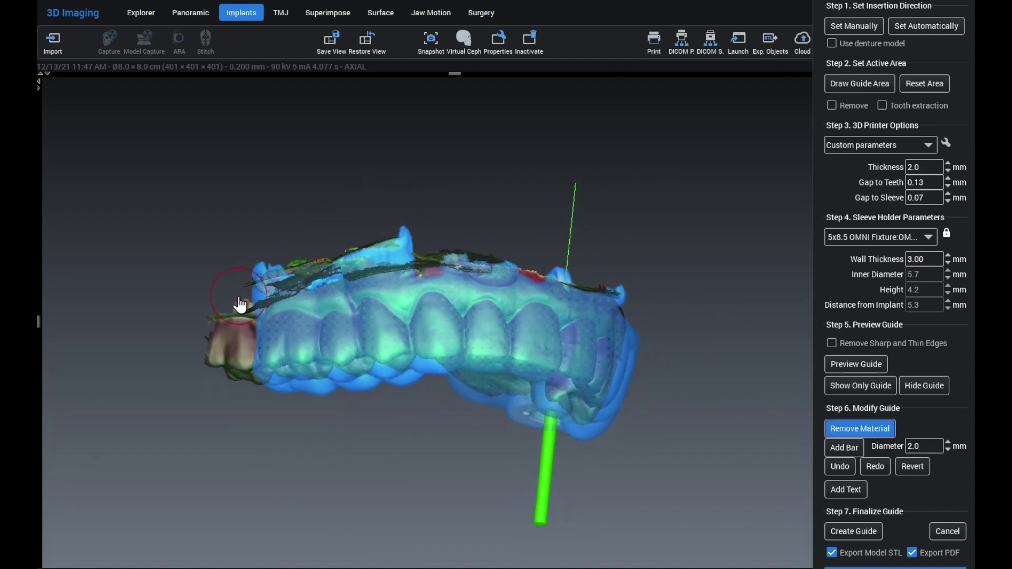
{"action": "left_click_drag", "start_coordinate": [242, 296], "coordinate": [352, 283]}
{"action": "mouse_move", "coordinate": [495, 293]}
{"action": "left_mouse_down"}
{"action": "mouse_move", "coordinate": [606, 321]}
{"action": "mouse_move", "coordinate": [681, 361]}
{"action": "left_mouse_up"}
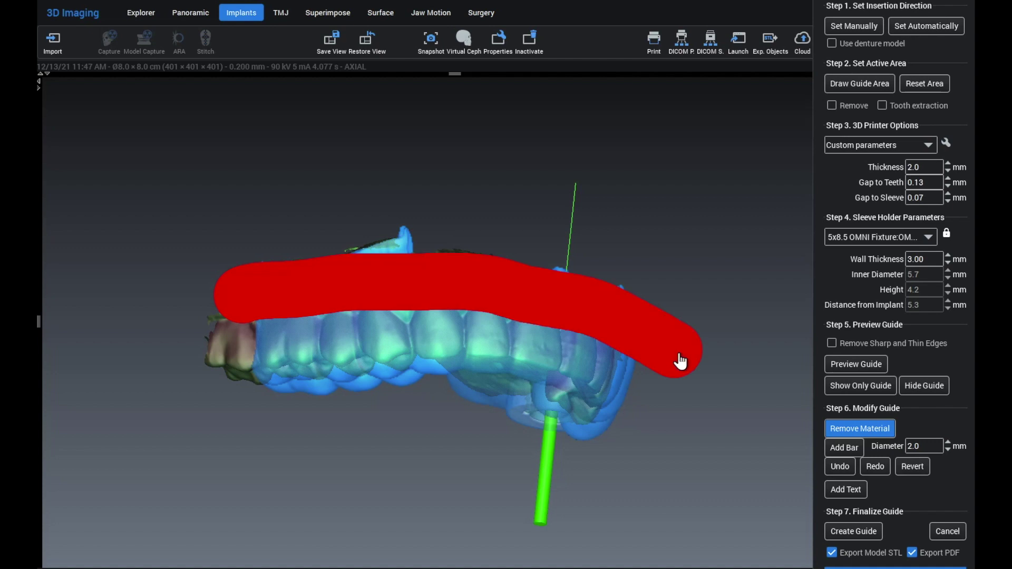
{"action": "mouse_move", "coordinate": [207, 284]}
{"action": "left_mouse_down"}
{"action": "mouse_move", "coordinate": [653, 315]}
{"action": "mouse_move", "coordinate": [692, 344]}
{"action": "left_mouse_up"}
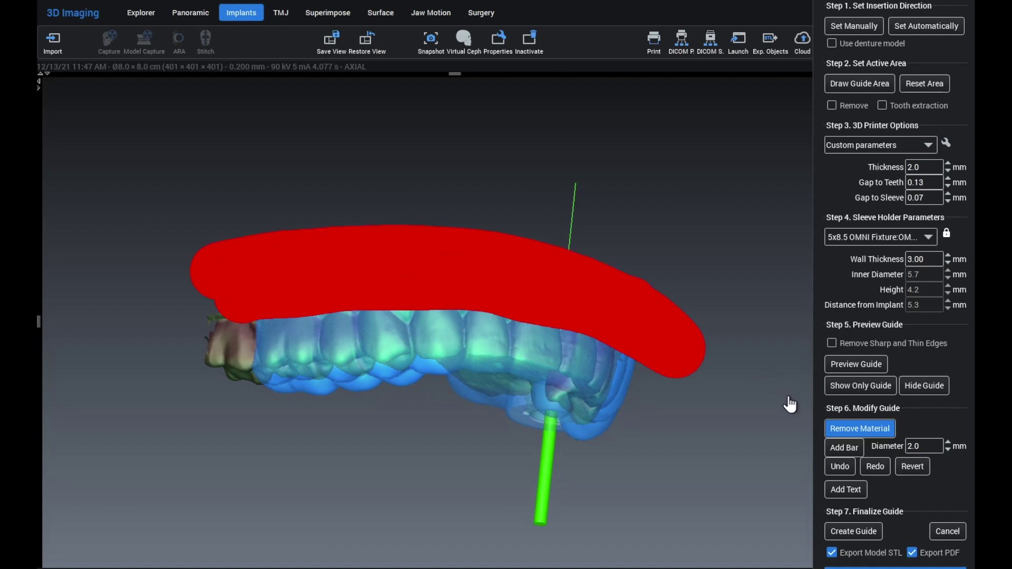
{"action": "mouse_move", "coordinate": [792, 395]}
{"action": "right_mouse_down"}
{"action": "mouse_move", "coordinate": [549, 385]}
{"action": "mouse_move", "coordinate": [493, 404]}
{"action": "mouse_move", "coordinate": [498, 393]}
{"action": "right_mouse_up"}
{"action": "mouse_move", "coordinate": [406, 301]}
{"action": "left_mouse_down"}
{"action": "mouse_move", "coordinate": [594, 291]}
{"action": "mouse_move", "coordinate": [587, 248]}
{"action": "mouse_move", "coordinate": [629, 292]}
{"action": "left_mouse_up"}
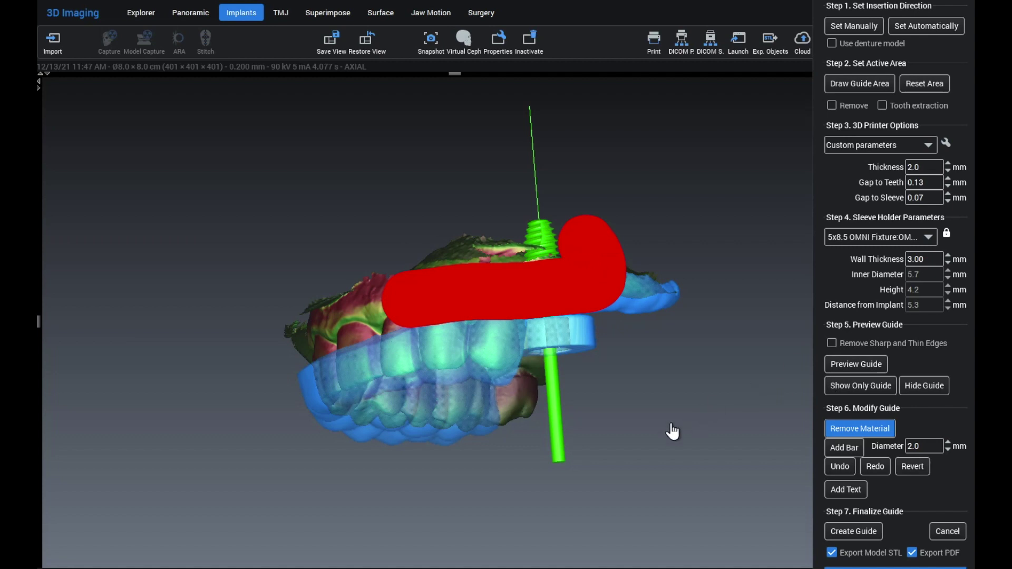
- Remove the excess guide material below the teeth along the palatal gum line opposite the implant
{"action": "mouse_move", "coordinate": [655, 429]}
{"action": "right_mouse_down"}
{"action": "mouse_move", "coordinate": [659, 181]}
{"action": "mouse_move", "coordinate": [652, 289]}
{"action": "mouse_move", "coordinate": [599, 248]}
{"action": "mouse_move", "coordinate": [656, 248]}
{"action": "mouse_move", "coordinate": [554, 278]}
{"action": "right_mouse_up"}
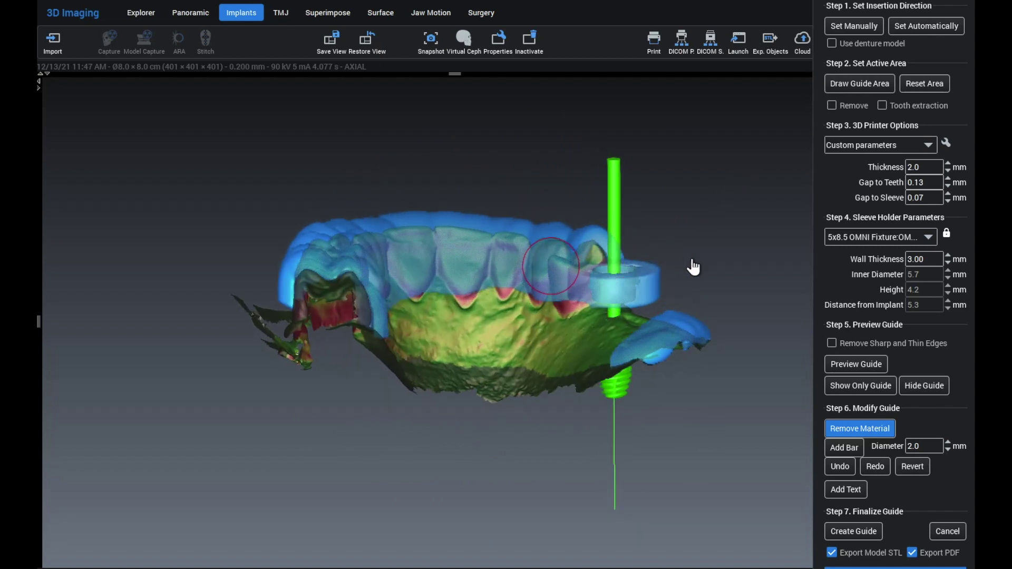
{"action": "right_click_drag", "start_coordinate": [699, 235], "coordinate": [564, 296]}
{"action": "mouse_move", "coordinate": [441, 321]}
{"action": "right_mouse_down"}
{"action": "mouse_move", "coordinate": [434, 350]}
{"action": "mouse_move", "coordinate": [463, 323]}
{"action": "right_mouse_up"}
{"action": "left_click_drag", "start_coordinate": [470, 312], "coordinate": [360, 330]}
{"action": "left_click_drag", "start_coordinate": [226, 311], "coordinate": [218, 305]}
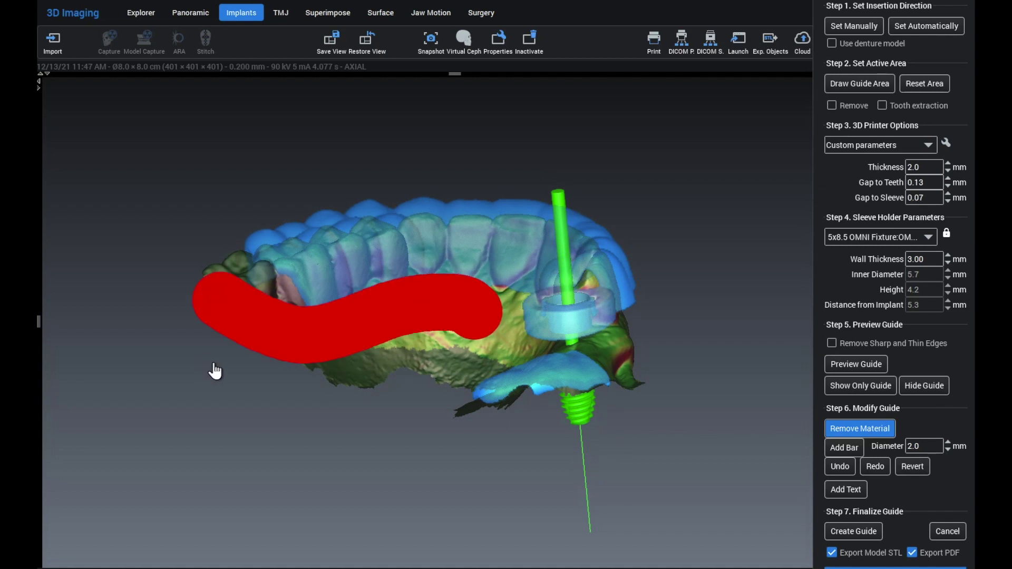
- Trim the end of the guide over the molar on the side opposite the implant
{"action": "right_click_drag", "start_coordinate": [199, 286], "coordinate": [232, 437]}
{"action": "mouse_move", "coordinate": [255, 178]}
{"action": "left_mouse_down"}
{"action": "mouse_move", "coordinate": [260, 285]}
{"action": "mouse_move", "coordinate": [348, 349]}
{"action": "left_mouse_up"}
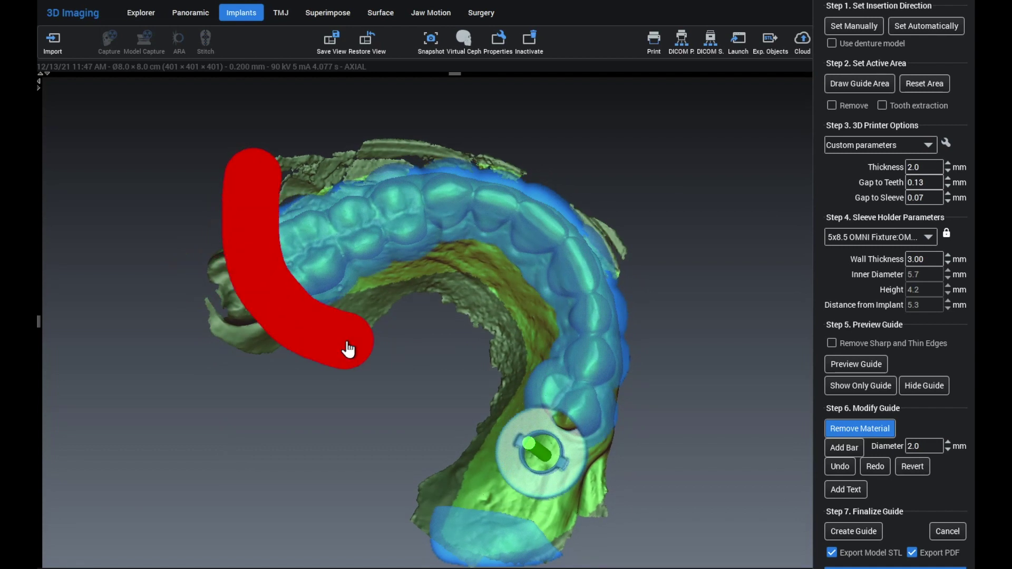
{"action": "mouse_move", "coordinate": [277, 284]}
{"action": "left_mouse_down"}
{"action": "mouse_move", "coordinate": [255, 163]}
{"action": "mouse_move", "coordinate": [264, 245]}
{"action": "left_mouse_up"}
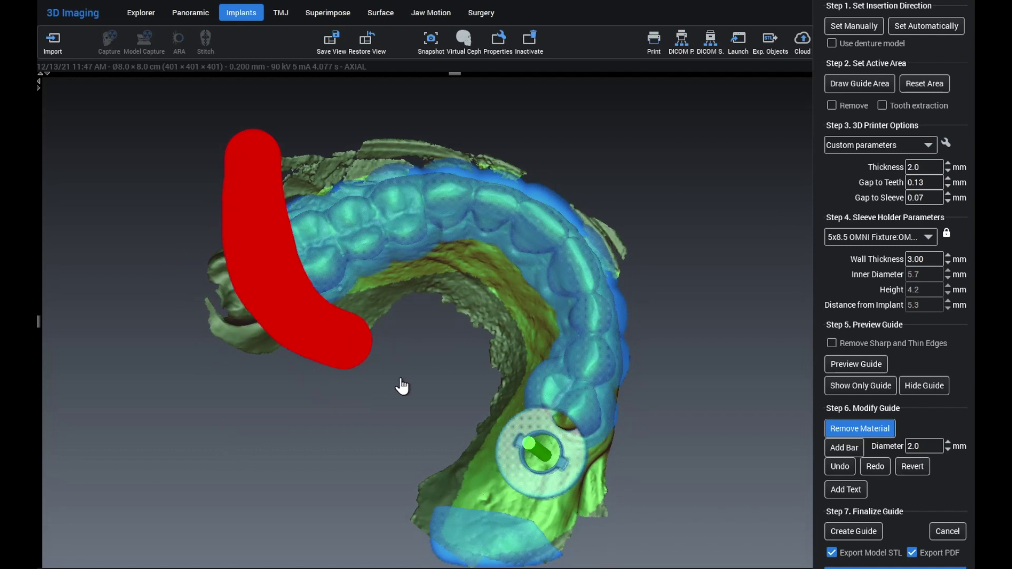
- Trim the outer edges of the distal pad on the ridge behind the sleeve holder
{"action": "middle_click_drag", "start_coordinate": [686, 401], "coordinate": [671, 357]}
{"action": "scroll", "coordinate": [470, 412], "scroll_direction": "up", "scroll_amount": 5}
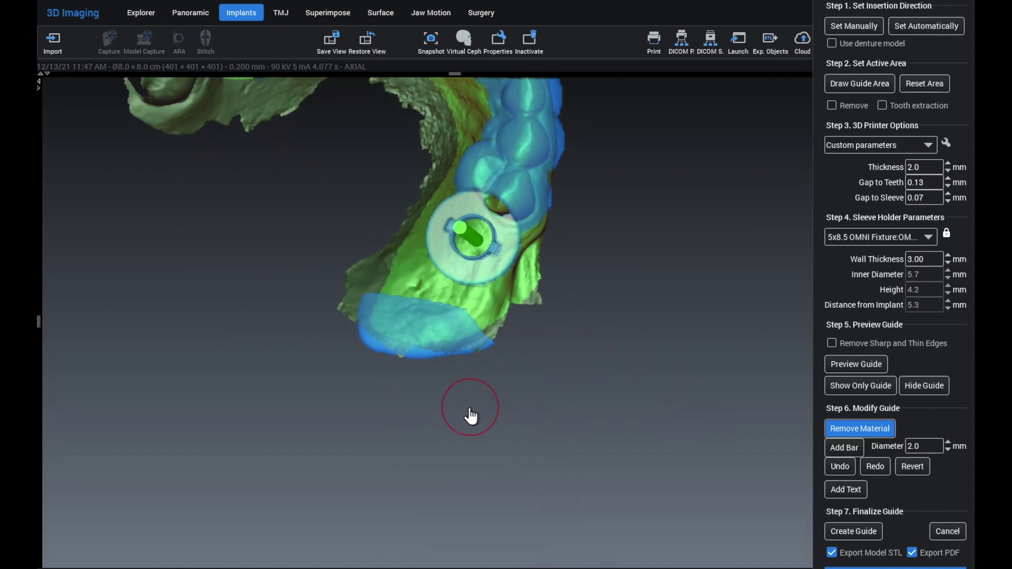
{"action": "mouse_move", "coordinate": [337, 242]}
{"action": "left_mouse_down"}
{"action": "mouse_move", "coordinate": [296, 305]}
{"action": "mouse_move", "coordinate": [312, 366]}
{"action": "mouse_move", "coordinate": [418, 389]}
{"action": "left_mouse_up"}
{"action": "mouse_move", "coordinate": [491, 382]}
{"action": "left_mouse_down"}
{"action": "mouse_move", "coordinate": [519, 371]}
{"action": "mouse_move", "coordinate": [528, 338]}
{"action": "left_mouse_up"}
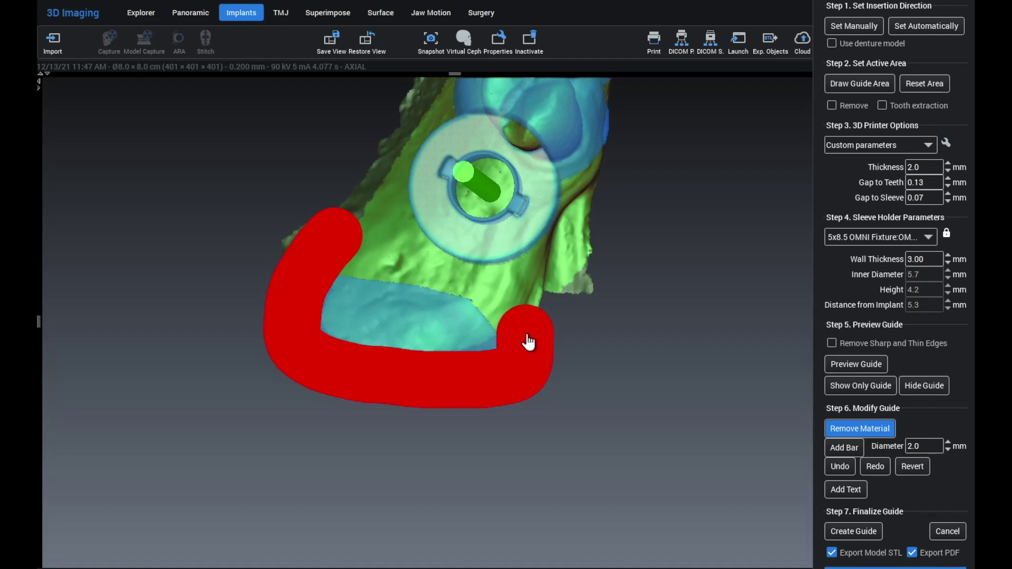
{"action": "mouse_move", "coordinate": [580, 406]}
{"action": "right_mouse_down"}
{"action": "mouse_move", "coordinate": [584, 324]}
{"action": "mouse_move", "coordinate": [573, 314]}
{"action": "mouse_move", "coordinate": [560, 412]}
{"action": "mouse_move", "coordinate": [527, 329]}
{"action": "right_mouse_up"}
{"action": "mouse_move", "coordinate": [528, 329]}
{"action": "left_mouse_down"}
{"action": "mouse_move", "coordinate": [517, 351]}
{"action": "mouse_move", "coordinate": [430, 374]}
{"action": "mouse_move", "coordinate": [396, 362]}
{"action": "mouse_move", "coordinate": [422, 414]}
{"action": "left_mouse_up"}
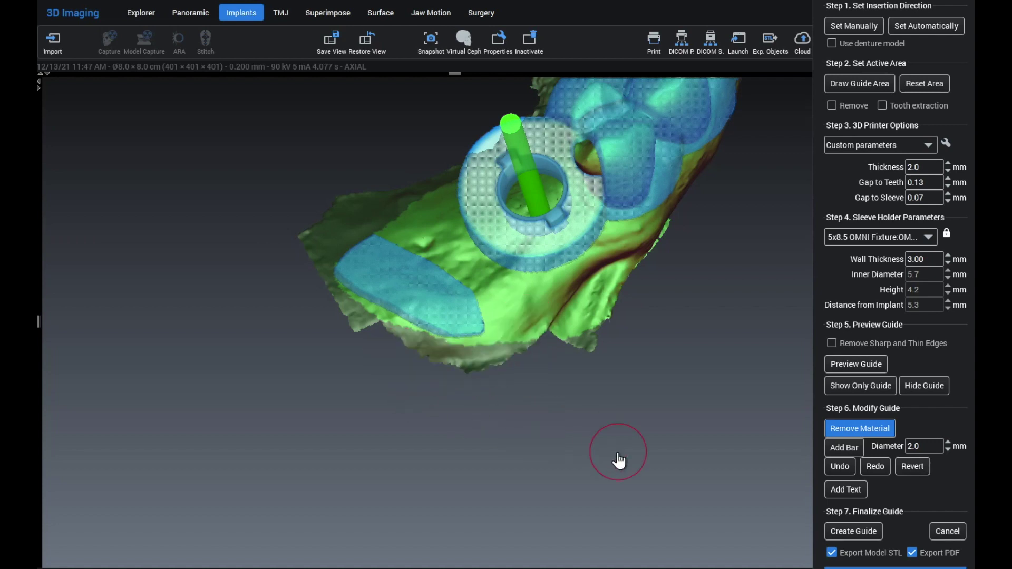
- Add two support bars with a 2.0 mm diameter from the sleeve holder to the distal pad, one on each side
{"action": "left_click", "coordinate": [844, 446]}
{"action": "right_click_drag", "start_coordinate": [445, 309], "coordinate": [508, 276]}
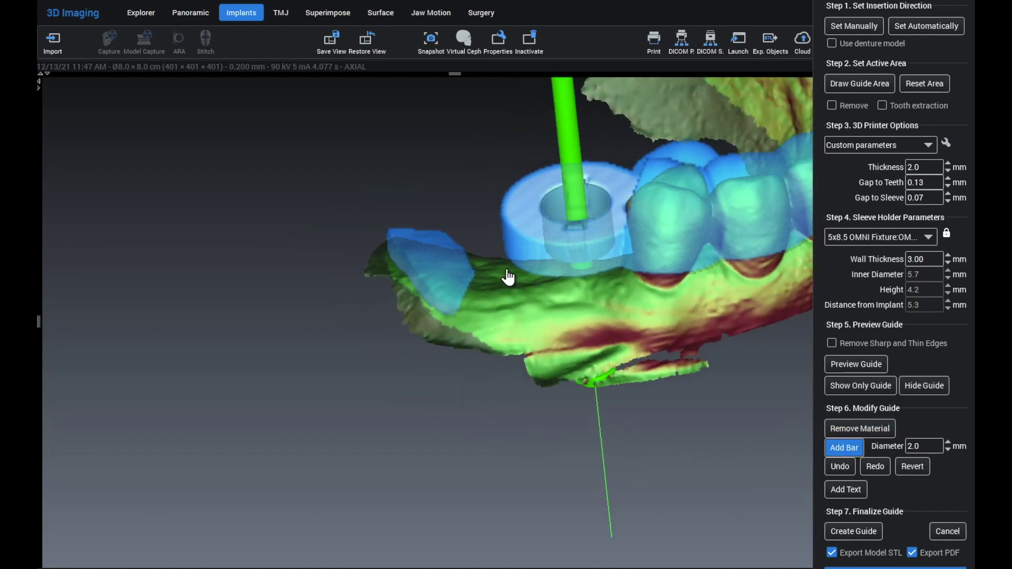
{"action": "mouse_move", "coordinate": [421, 361]}
{"action": "right_mouse_down"}
{"action": "mouse_move", "coordinate": [793, 349]}
{"action": "mouse_move", "coordinate": [836, 334]}
{"action": "mouse_move", "coordinate": [387, 290]}
{"action": "right_mouse_up"}
{"action": "left_click", "coordinate": [364, 285]}
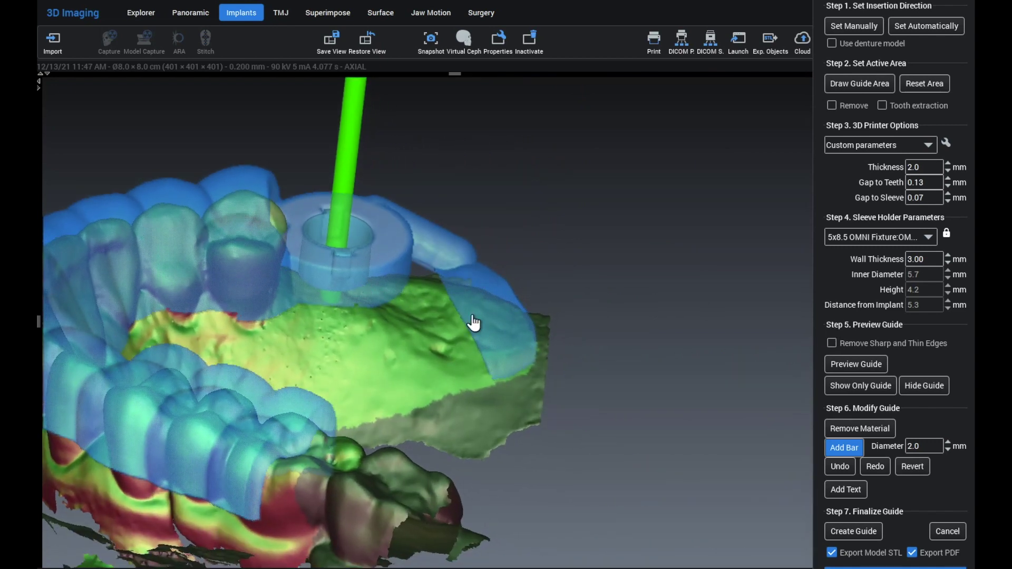
{"action": "right_click_drag", "start_coordinate": [538, 413], "coordinate": [477, 436]}
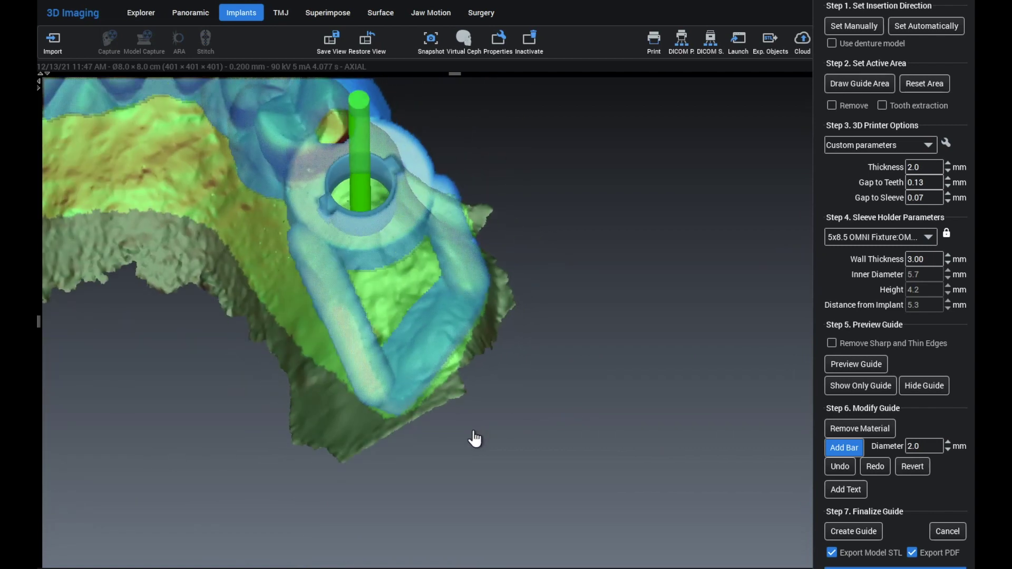
- Trim the excess material at the rear edge of the bars and distal pad, and check the guide without the dental model
{"action": "left_click", "coordinate": [848, 428]}
{"action": "right_click_drag", "start_coordinate": [385, 479], "coordinate": [375, 470]}
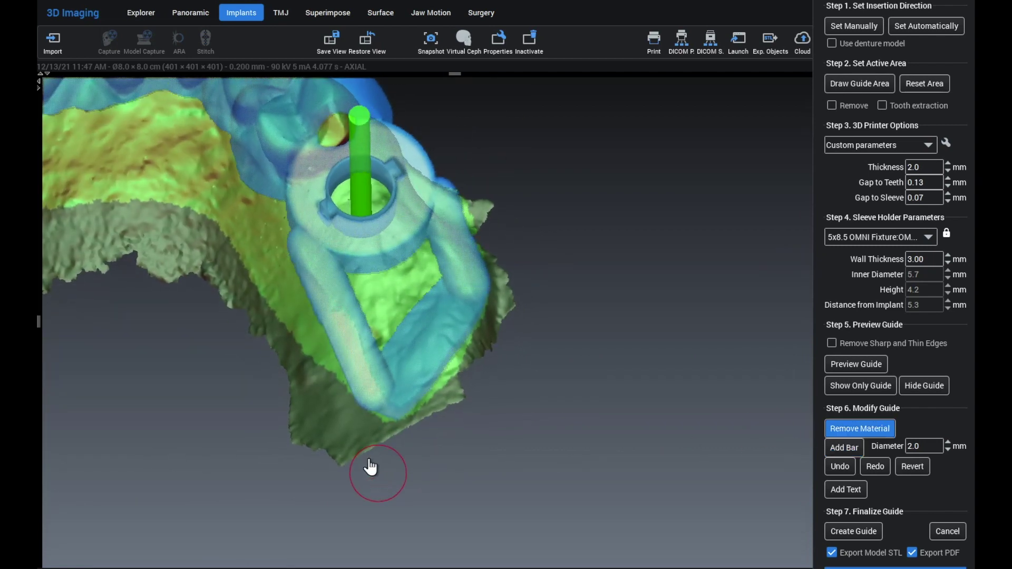
{"action": "left_click_drag", "start_coordinate": [343, 451], "coordinate": [460, 425]}
{"action": "right_click_drag", "start_coordinate": [493, 472], "coordinate": [633, 376]}
{"action": "left_click", "coordinate": [865, 385]}
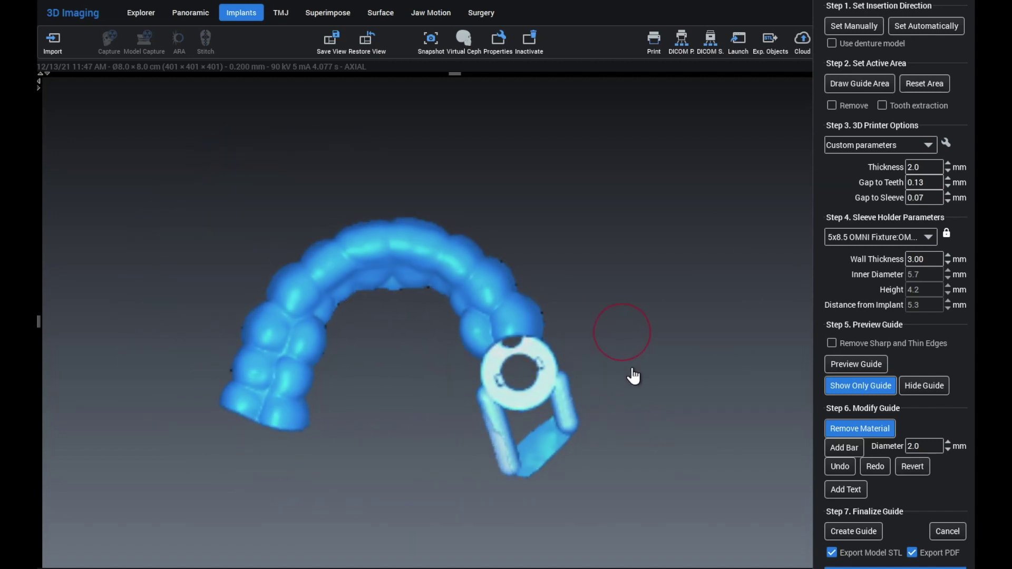
{"action": "left_click", "coordinate": [860, 386]}
- Cut an inspection window in the guide over the canine on the side opposite the implant
{"action": "scroll", "coordinate": [363, 317], "scroll_direction": "up", "scroll_amount": 3}
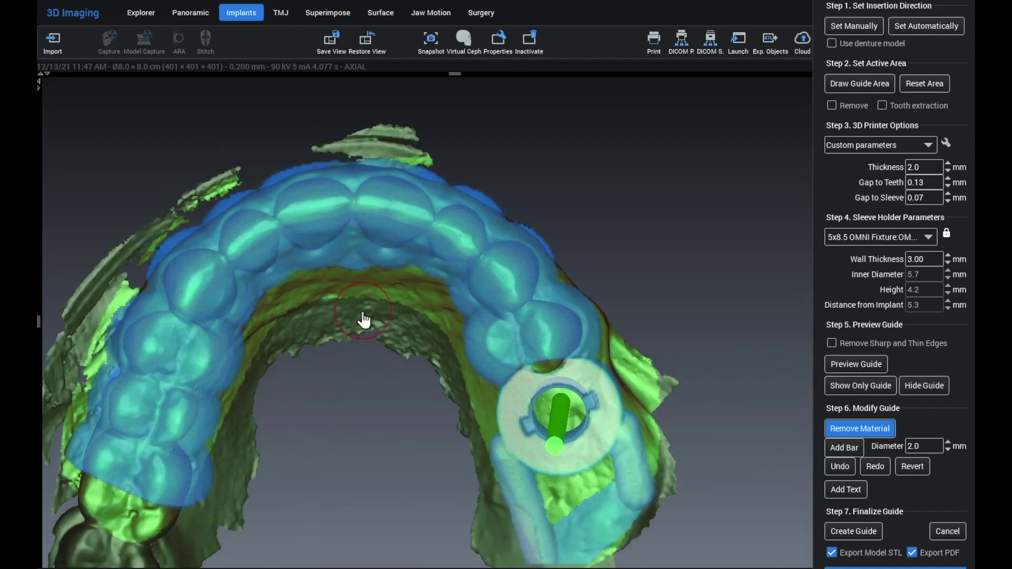
{"action": "scroll", "coordinate": [388, 323], "scroll_direction": "up", "scroll_amount": 5}
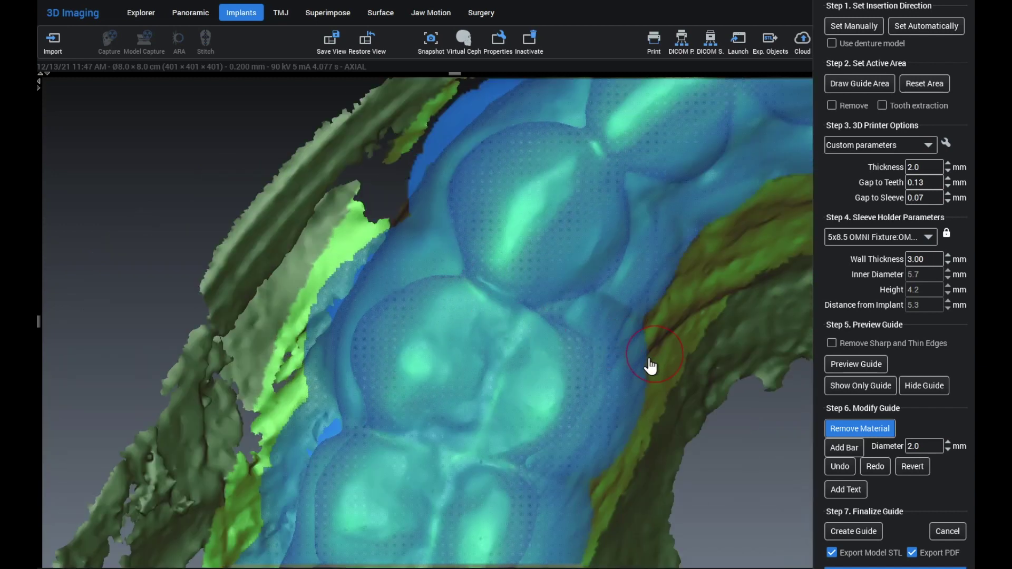
{"action": "scroll", "coordinate": [622, 353], "scroll_direction": "up", "scroll_amount": 3}
{"action": "mouse_move", "coordinate": [519, 263]}
{"action": "left_mouse_down"}
{"action": "mouse_move", "coordinate": [506, 242]}
{"action": "mouse_move", "coordinate": [473, 228]}
{"action": "left_mouse_up"}
{"action": "left_click_drag", "start_coordinate": [494, 274], "coordinate": [516, 271]}
- Turn off the PDF export, create the final guide and accept the surgical guide responsibility agreement
{"action": "scroll", "coordinate": [650, 406], "scroll_direction": "down", "scroll_amount": 5}
{"action": "middle_click_drag", "start_coordinate": [633, 416], "coordinate": [511, 409]}
{"action": "scroll", "coordinate": [453, 405], "scroll_direction": "down", "scroll_amount": 2}
{"action": "mouse_move", "coordinate": [444, 403]}
{"action": "right_mouse_down"}
{"action": "mouse_move", "coordinate": [450, 267]}
{"action": "mouse_move", "coordinate": [449, 381]}
{"action": "right_mouse_up"}
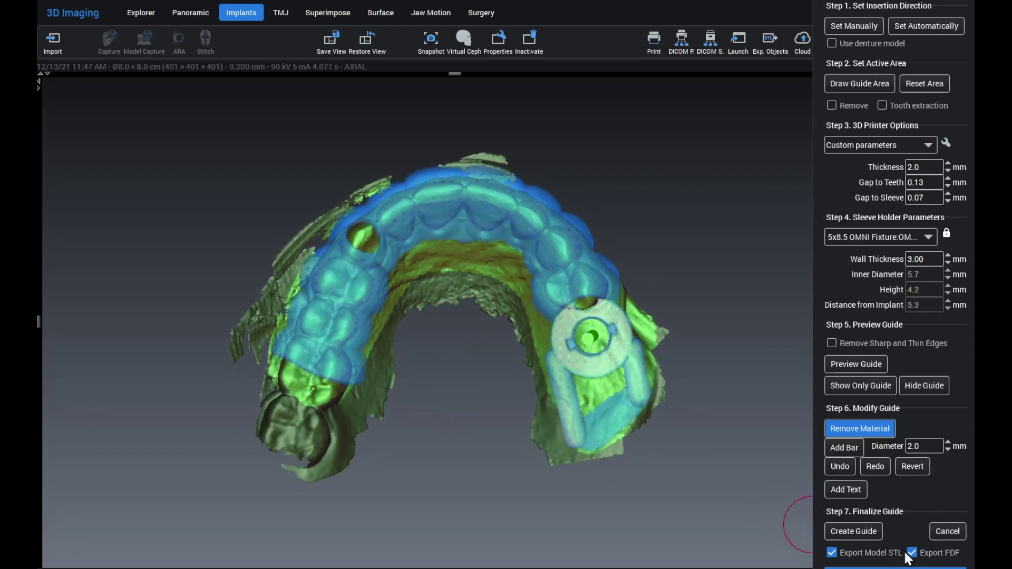
{"action": "left_click", "coordinate": [854, 531]}
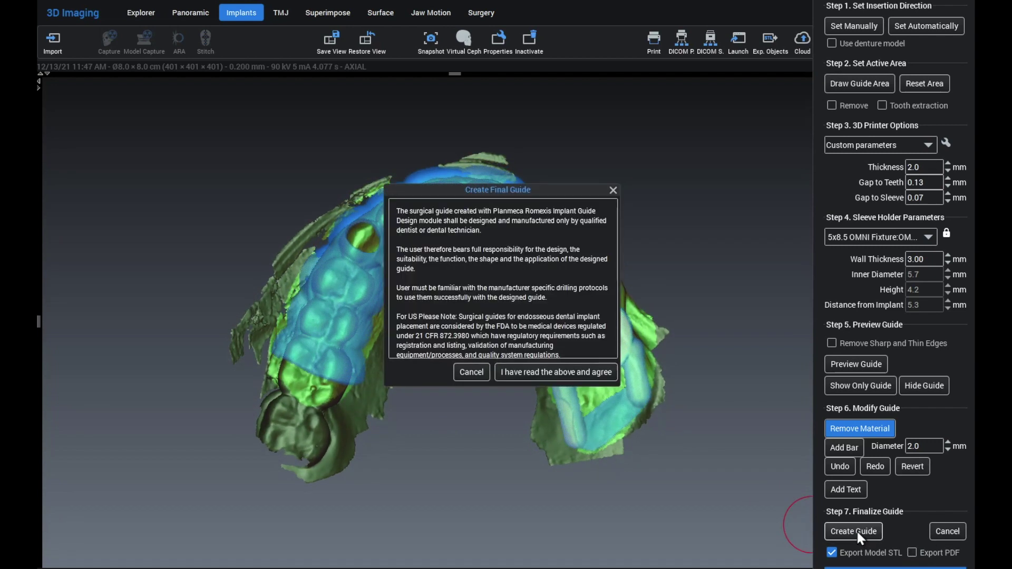
{"action": "left_click", "coordinate": [548, 372]}
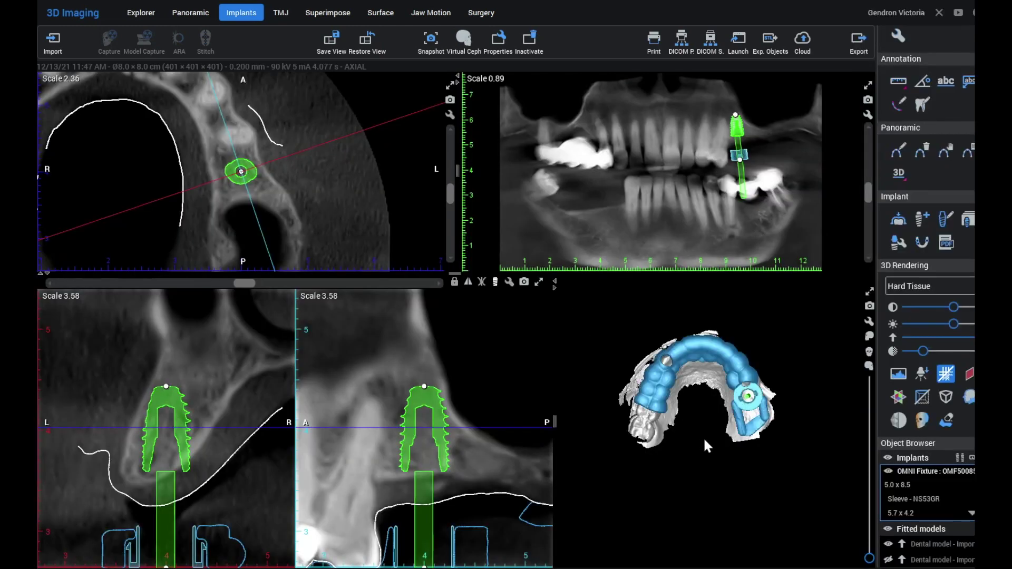
- Examine the finished upper guide in 3D from several angles, with the dental model shown and hidden
{"action": "left_click_drag", "start_coordinate": [708, 385], "coordinate": [711, 479]}
{"action": "scroll", "coordinate": [715, 404], "scroll_direction": "up", "scroll_amount": 4}
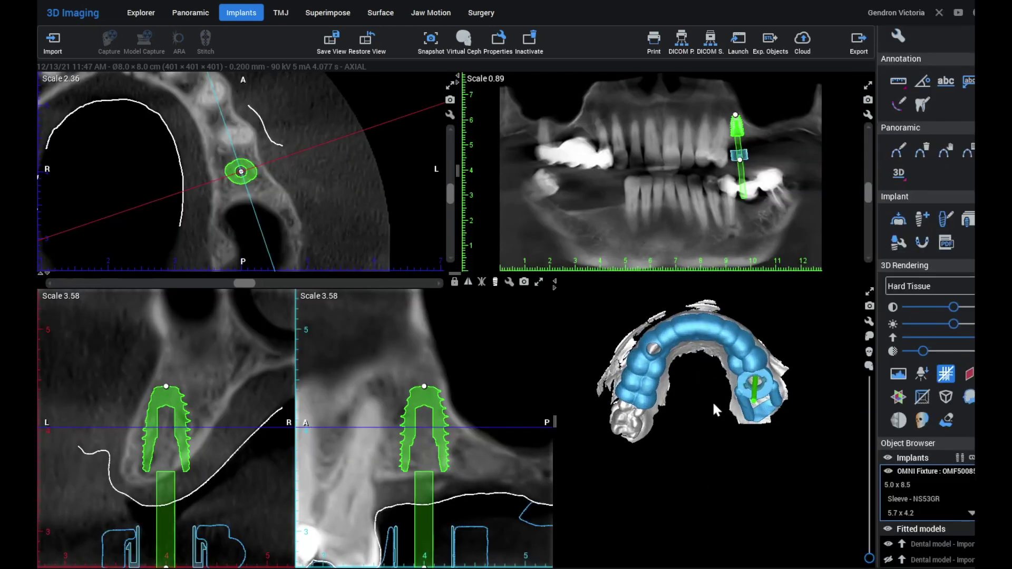
{"action": "left_click_drag", "start_coordinate": [711, 376], "coordinate": [650, 305]}
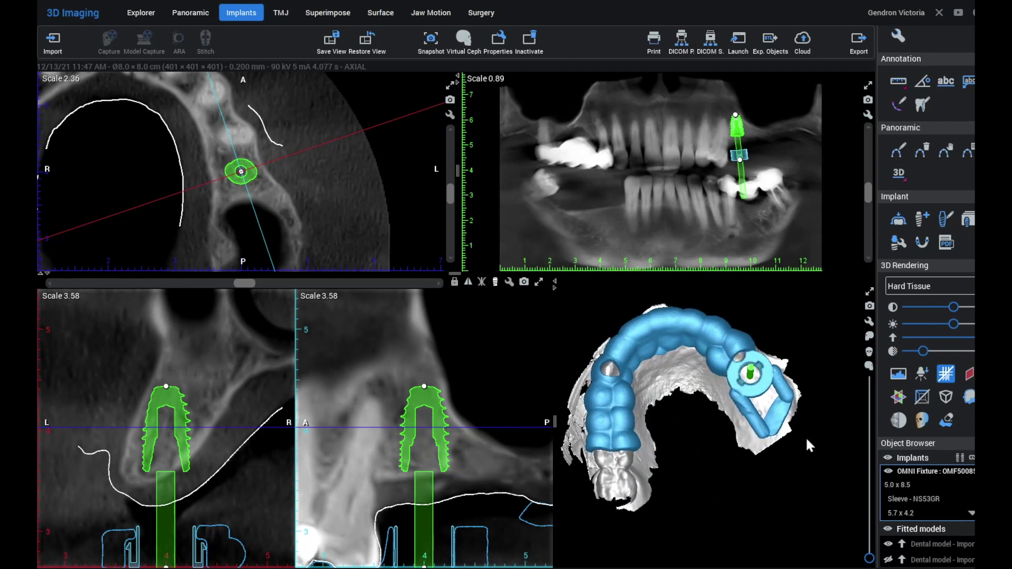
{"action": "left_click", "coordinate": [889, 544]}
{"action": "left_click_drag", "start_coordinate": [742, 408], "coordinate": [651, 241]}
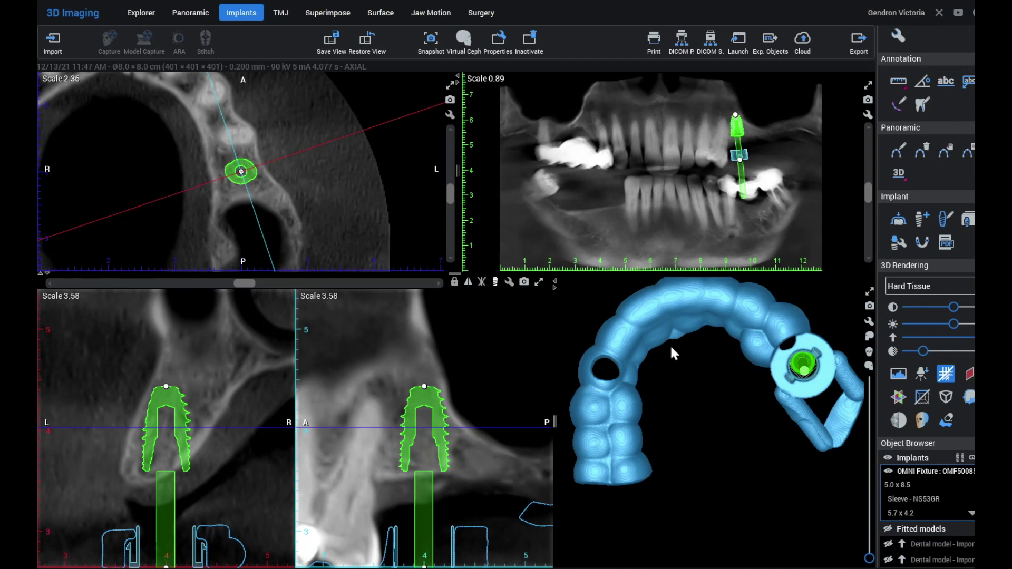